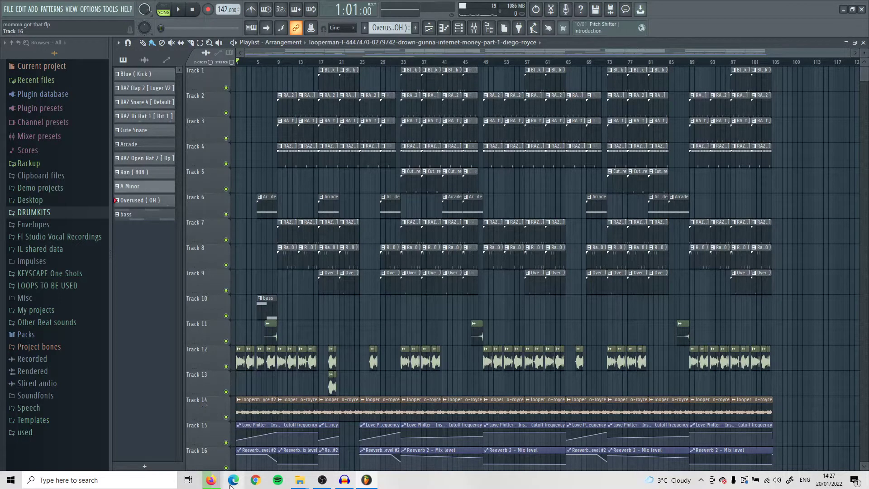
Move the "momma got that audio #2" vocal clip on Track 20 to the start of the playlist.
mouse_move(206, 487)
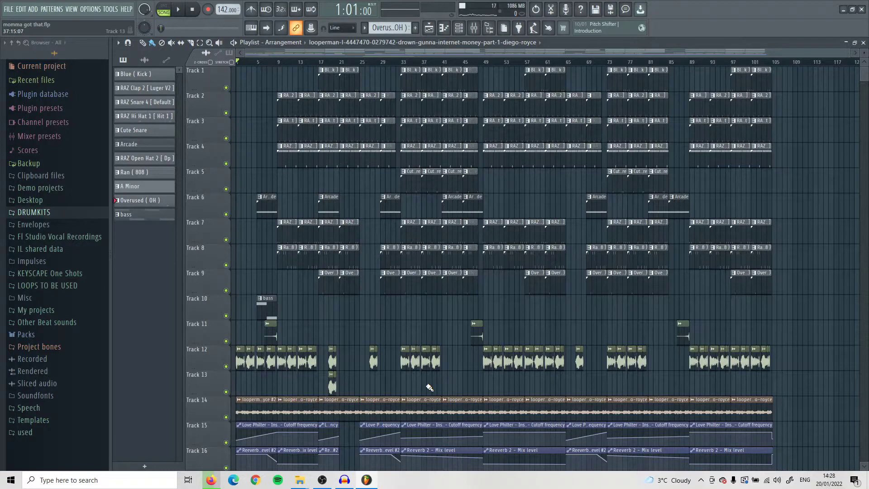
scroll(369, 340, down, 3)
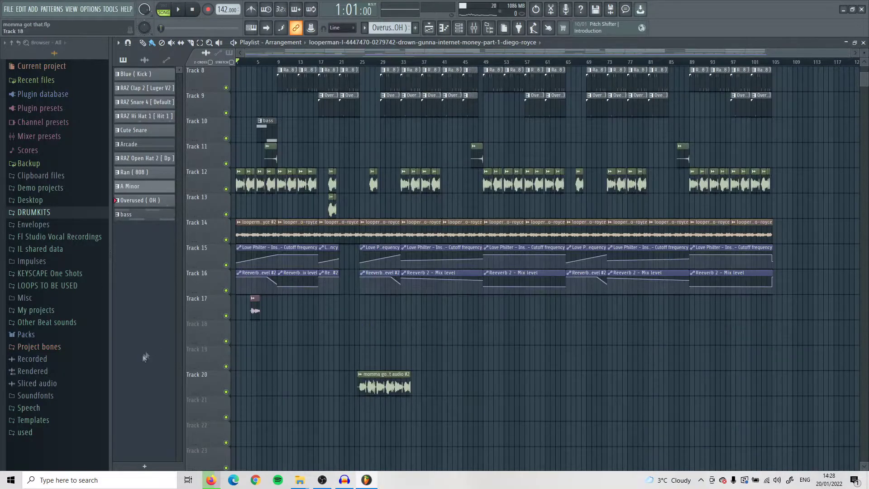
scroll(244, 377, up, 4)
drag(740, 386, 319, 387)
drag(417, 383, 435, 403)
scroll(239, 380, down, 1)
scroll(232, 378, up, 2)
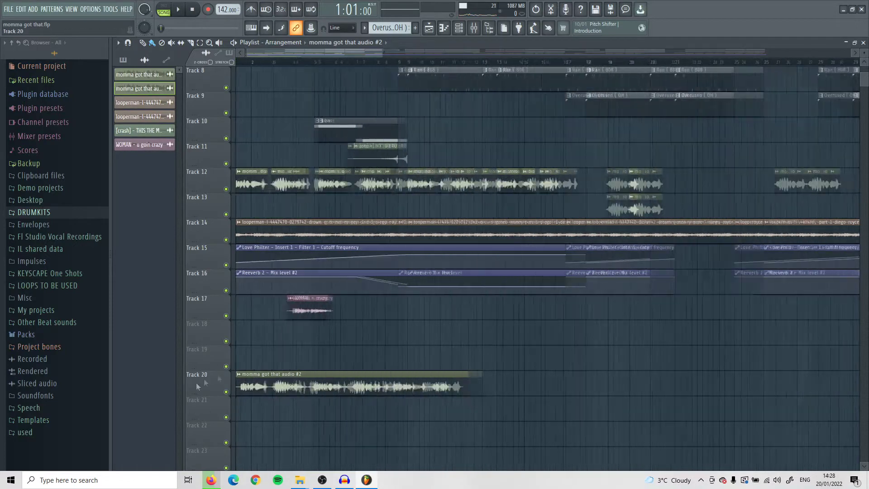
scroll(577, 354, down, 1)
drag(577, 354, 242, 346)
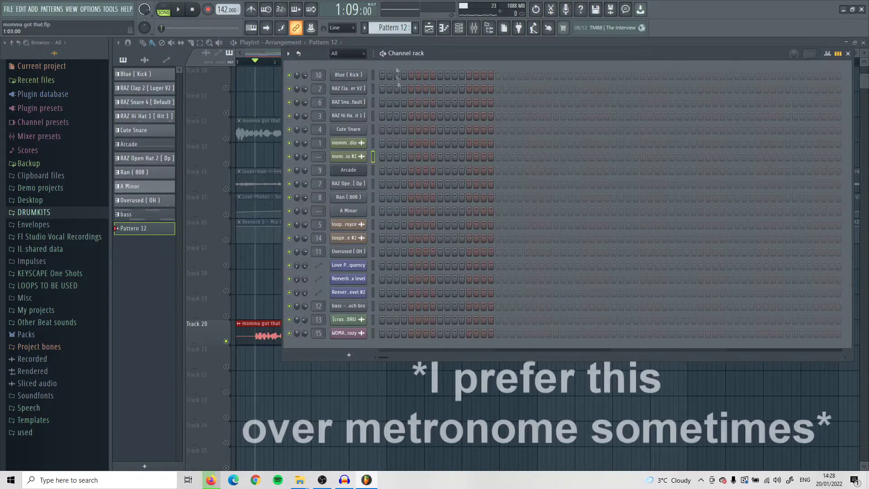
Add RAZ Clap 2 hits on steps 9 and 25 of Pattern 12 and place the pattern at the start of Track 21.
click(440, 89)
click(556, 89)
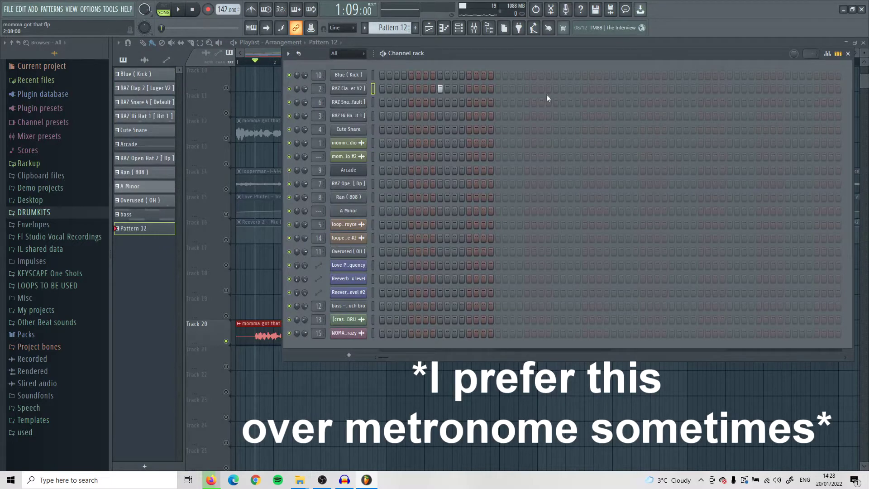
drag(144, 229, 316, 386)
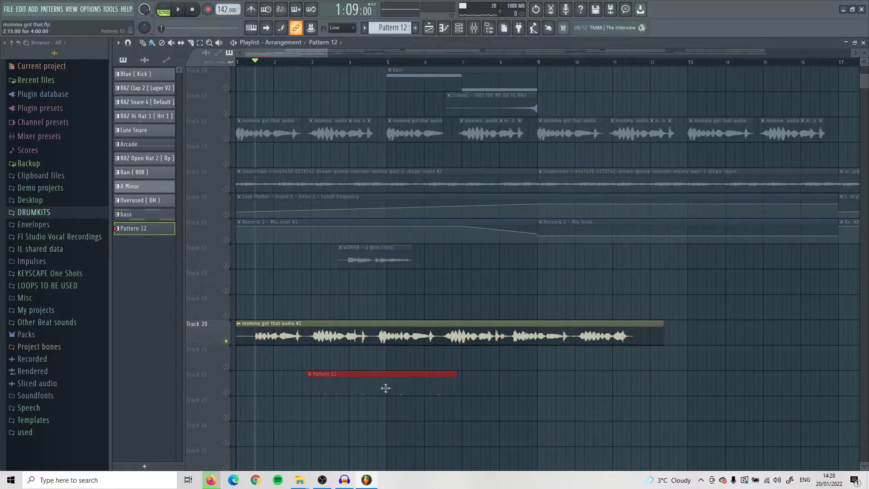
drag(386, 388, 317, 361)
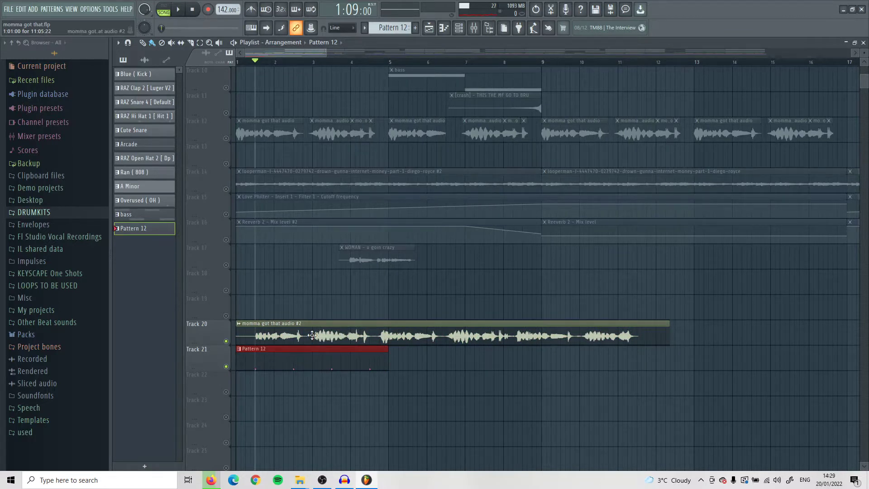
Trim the leading silence from the vocal clip on Track 20 so it starts at bar 1, and play it with the clap.
scroll(250, 333, up, 4)
drag(239, 333, 320, 342)
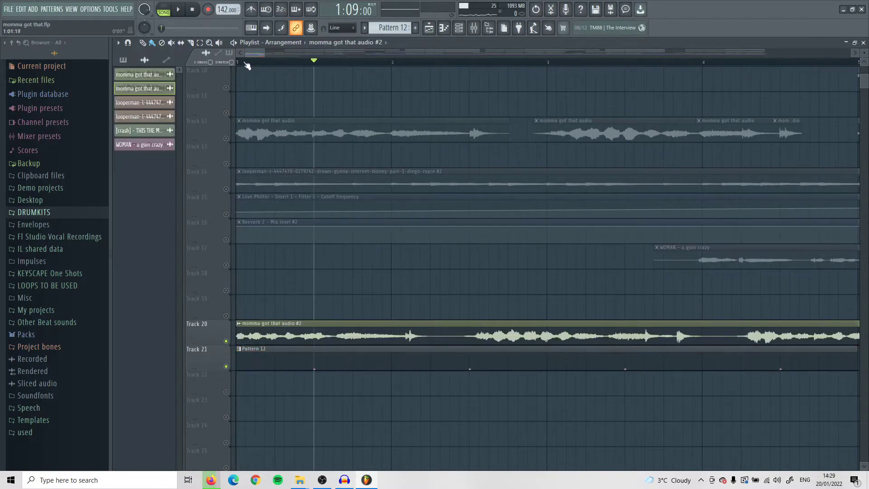
click(241, 62)
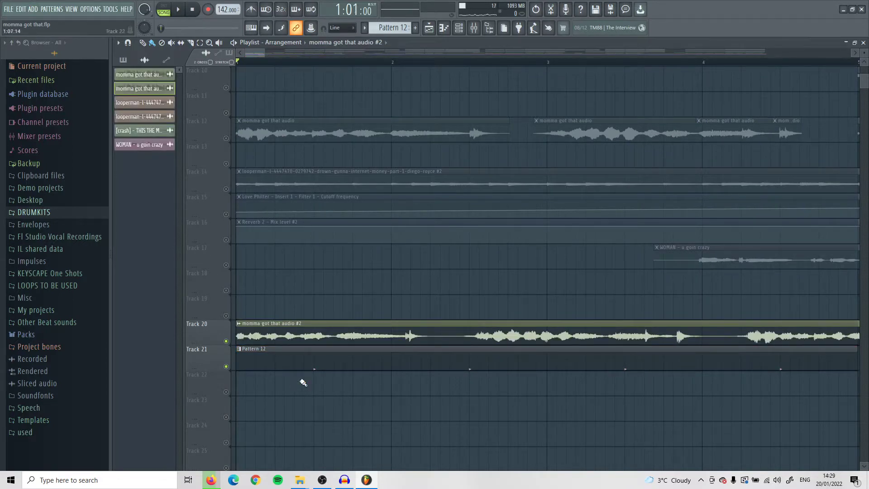
key(space)
key(space)
Fine-tune the start alignment of the Track 20 vocal, mute the clap on Track 21 and play the vocal alone.
ctrl+scroll(243, 335, down, 3)
mouse_move(240, 336)
mouse_down()
mouse_move(317, 337)
mouse_move(320, 347)
mouse_move(422, 342)
mouse_move(251, 342)
mouse_up()
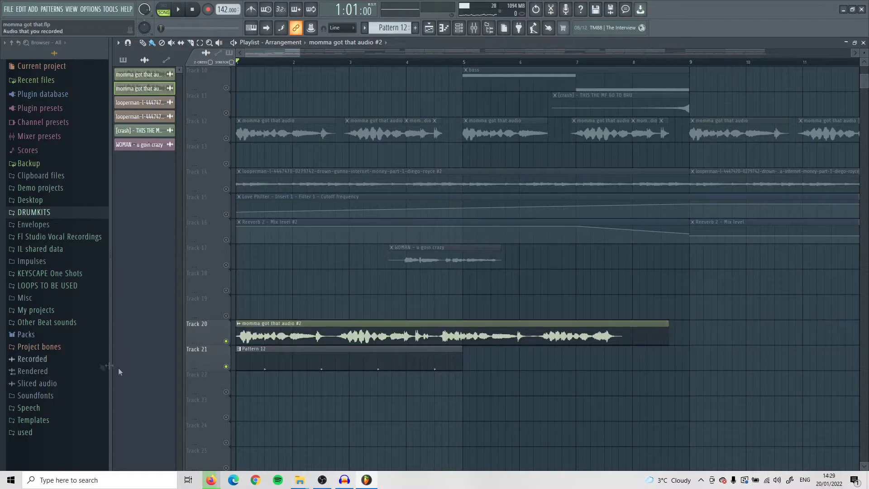
key(Page_Up)
click(226, 367)
key(space)
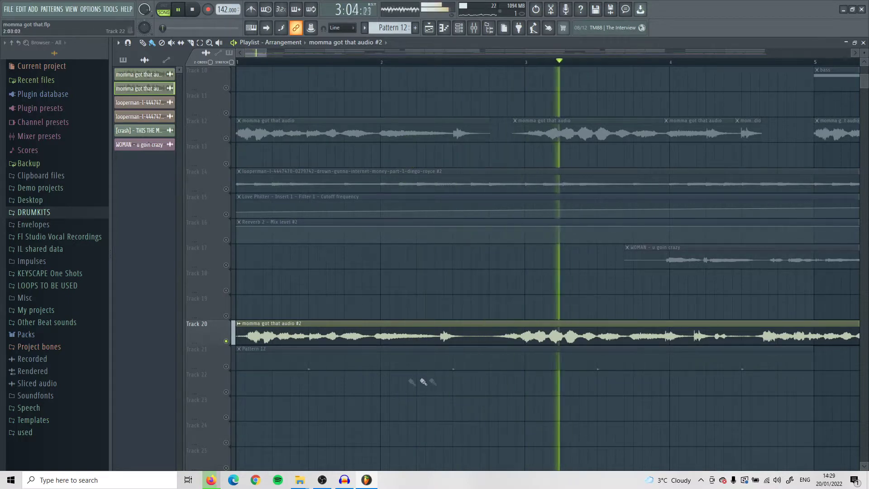
key(space)
Open the sample settings of the Track 20 vocal clip and load its audio into the audio editor.
key(Page_Down)
key(Page_Down)
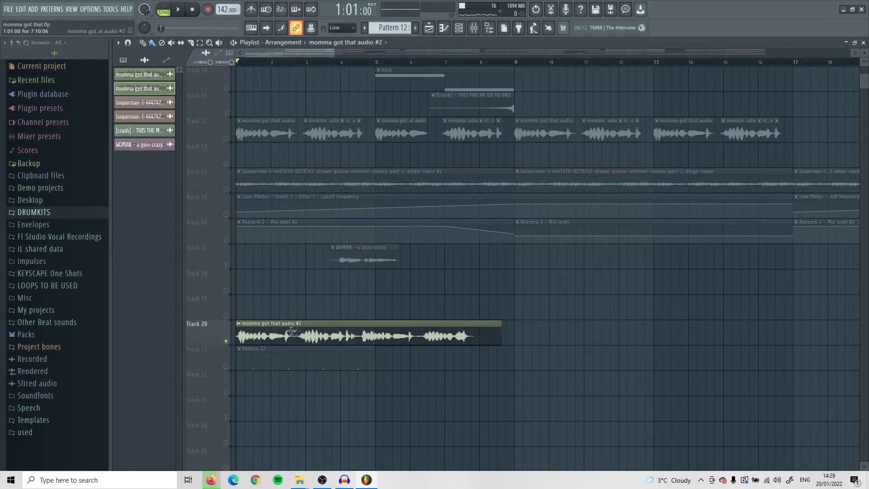
key(Page_Up)
key(Page_Up)
double_click(377, 342)
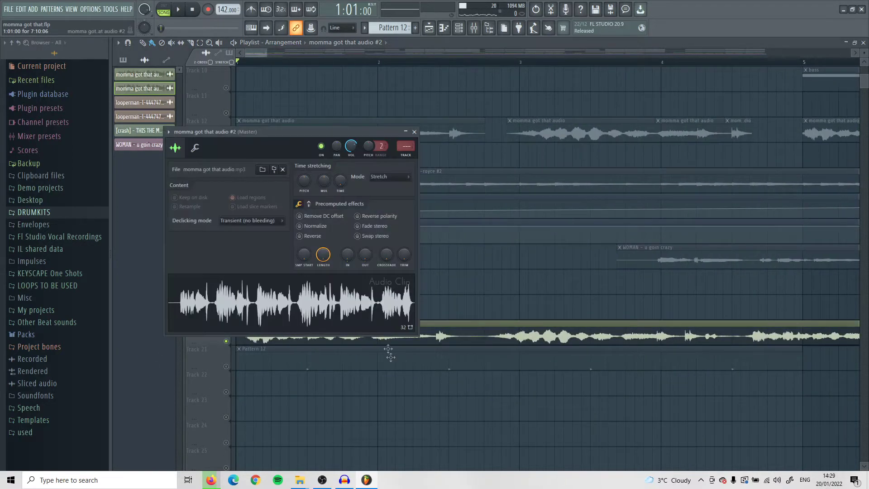
right_click(355, 299)
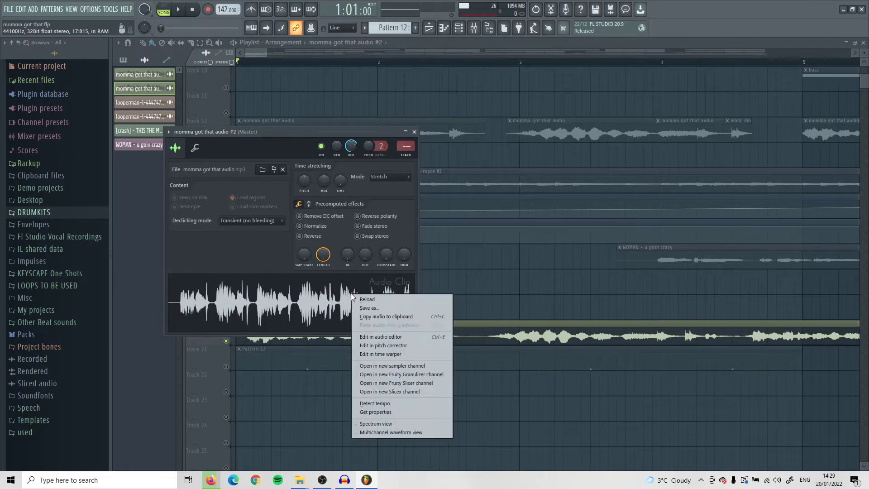
click(384, 337)
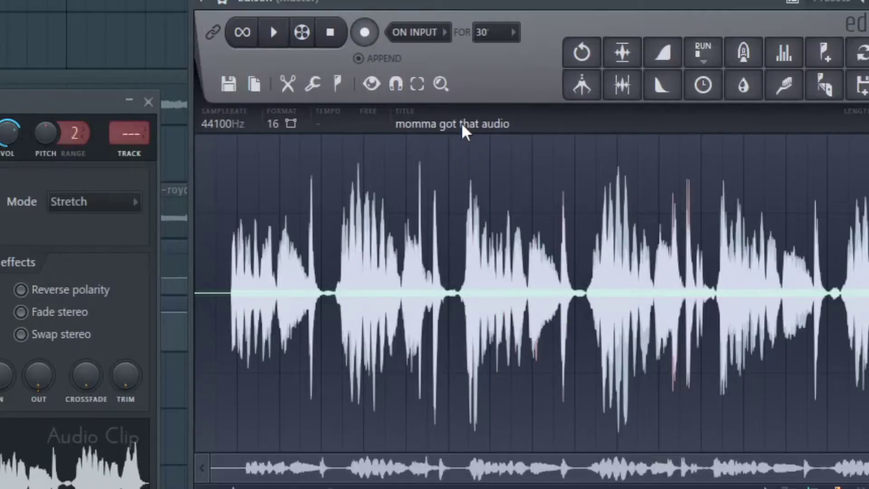
Autodetect the vocal sample's tempo using detection for songs with constant tempo, accept it, and close the editor and sample settings.
click(460, 122)
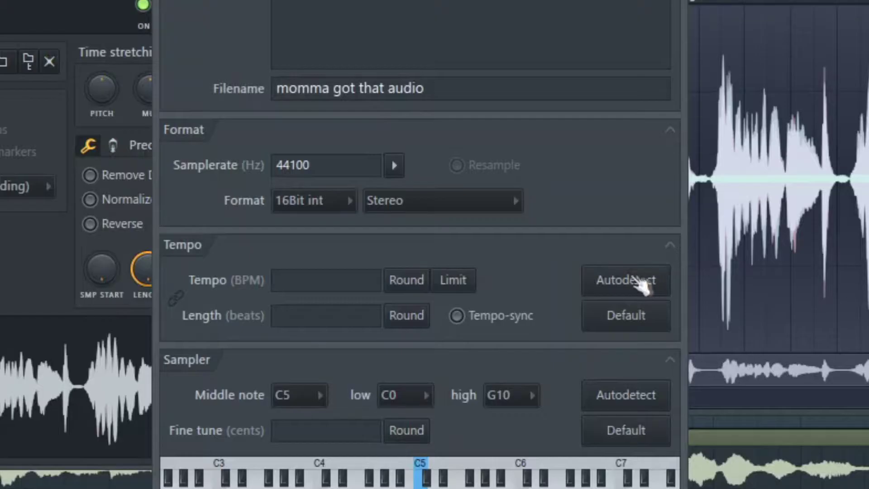
click(375, 384)
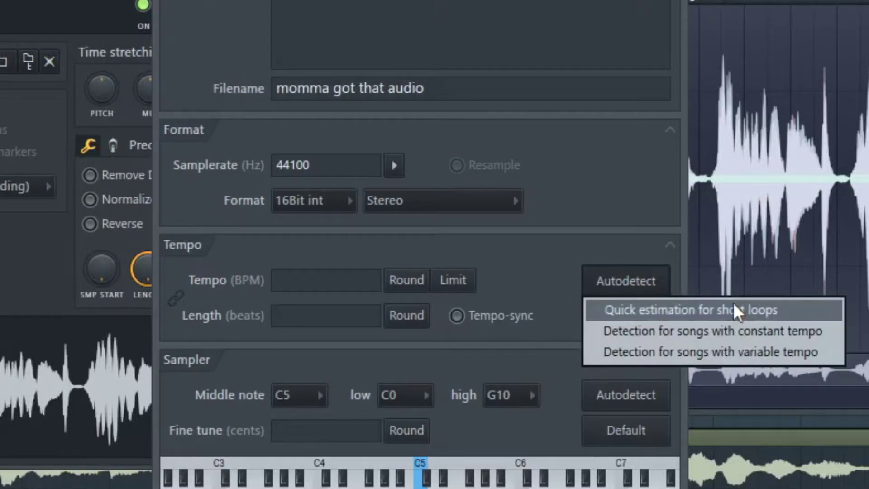
click(711, 332)
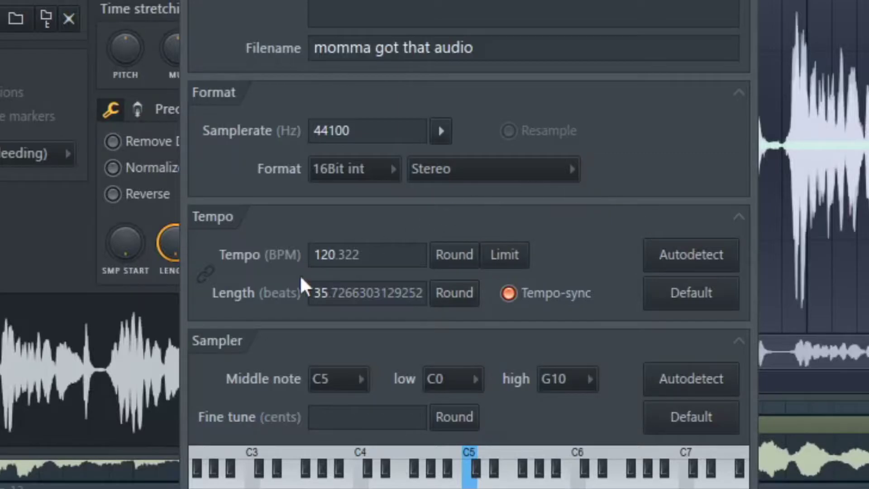
click(394, 260)
key(Return)
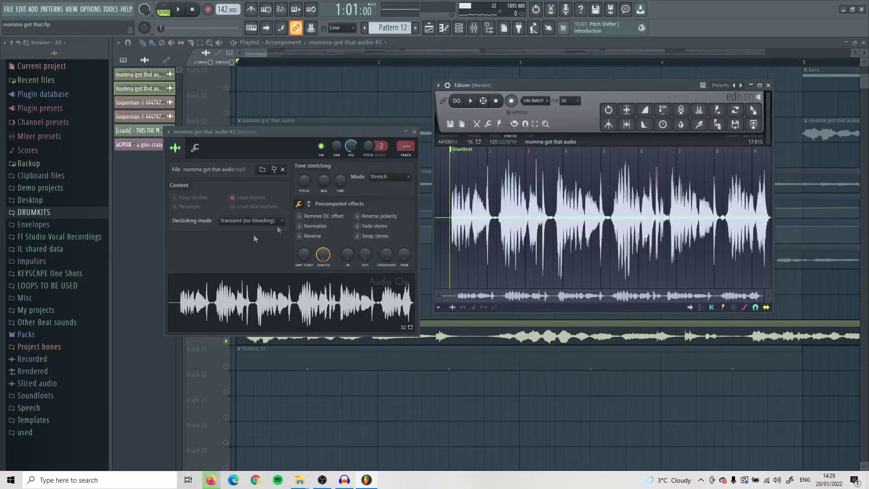
click(418, 140)
click(158, 359)
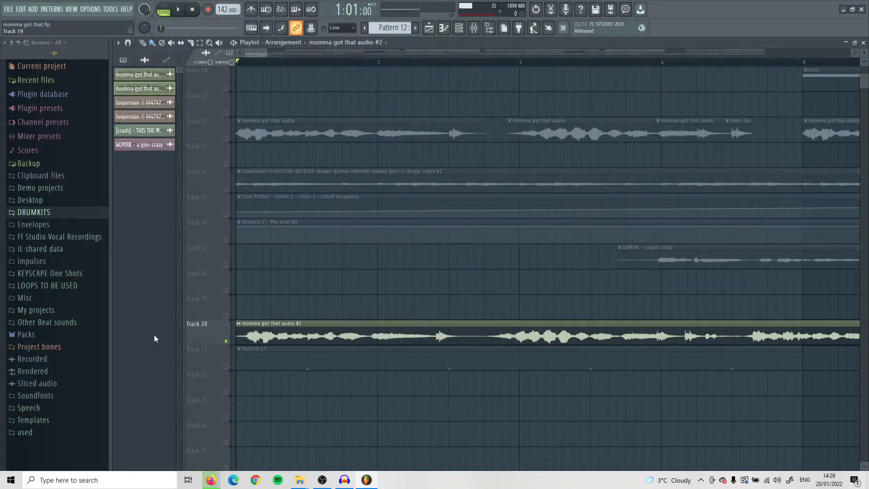
Try project tempos of 136 and 151 BPM against the vocal on Track 20.
scroll(248, 341, down, 2)
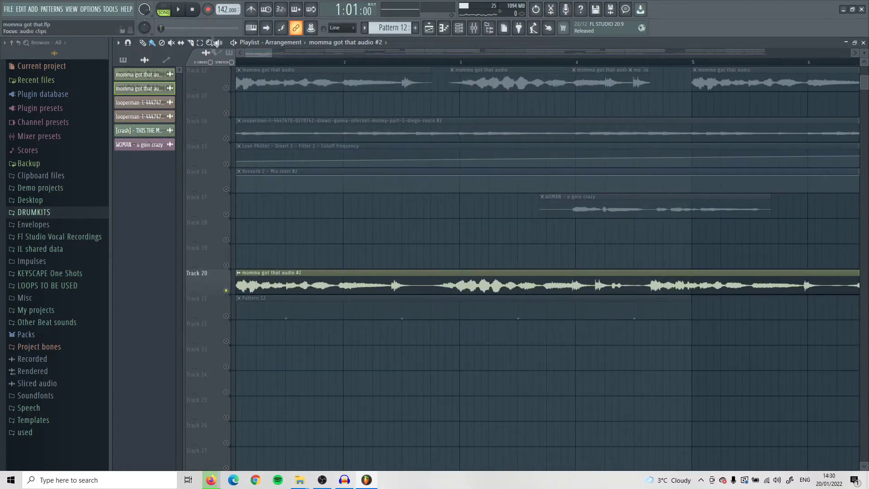
drag(223, 9, 223, 12)
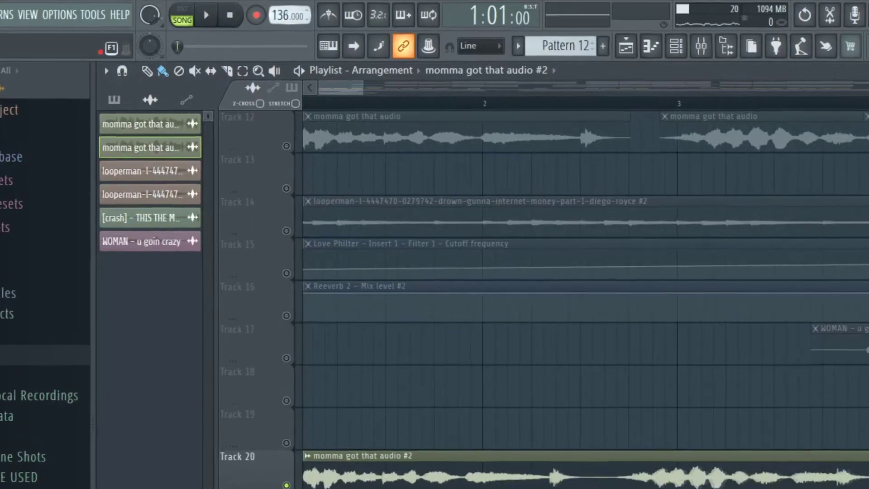
mouse_move(280, 16)
mouse_down()
mouse_move(280, 3)
mouse_move(280, 15)
mouse_up()
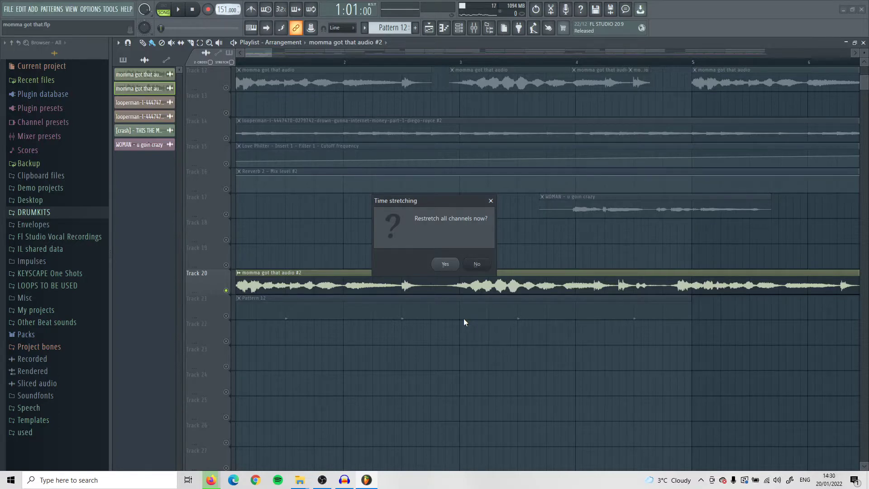
Place a RAZ Clap 2 pattern clip at the start of Track 9, above the chopped vocal clips on Track 12.
drag(248, 269, 632, 290)
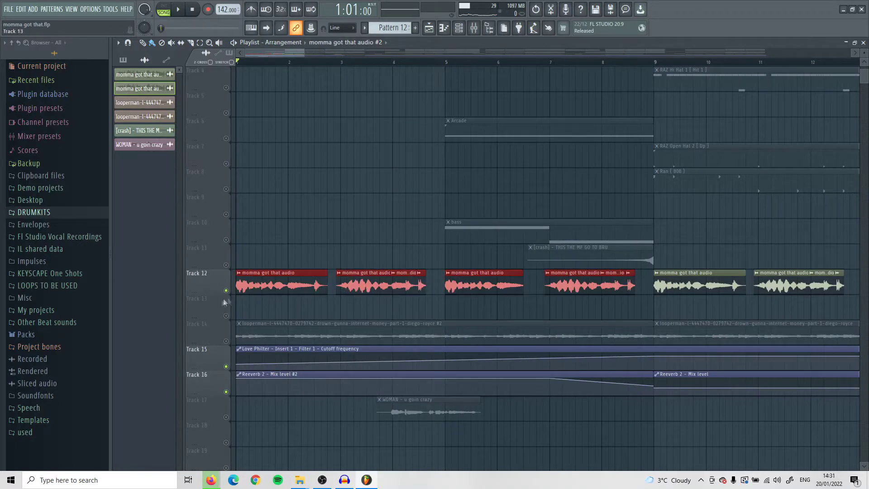
scroll(223, 299, up, 4)
scroll(425, 267, up, 3)
scroll(426, 271, down, 4)
drag(729, 108, 208, 294)
scroll(217, 300, down, 2)
scroll(292, 301, up, 4)
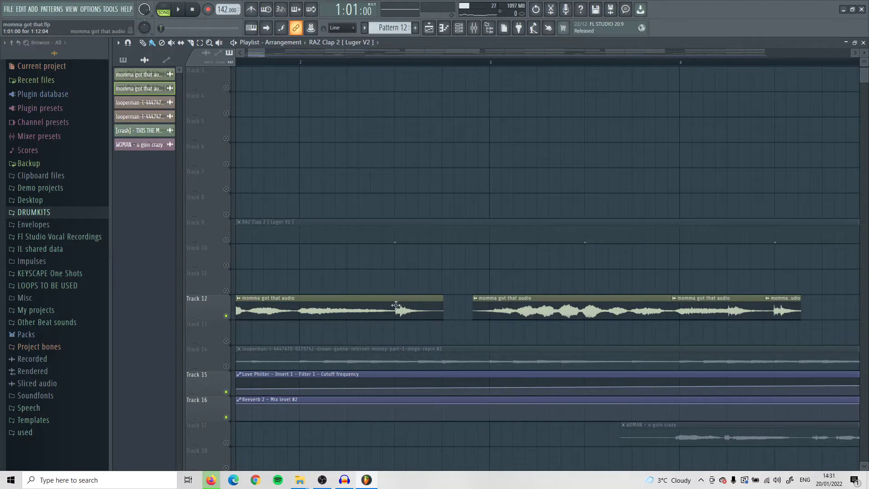
click(419, 317)
scroll(419, 317, down, 2)
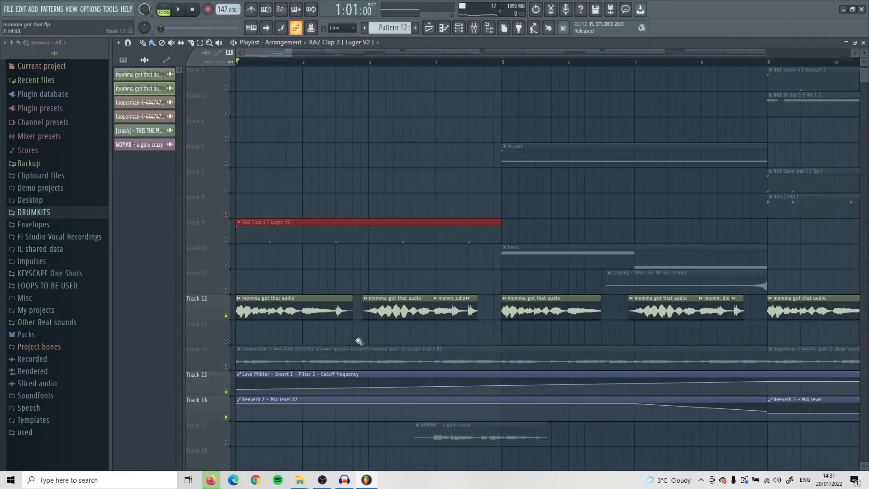
Play the chopped vocals on Track 12 together with the clap from bar 1 to check their timing.
key(space)
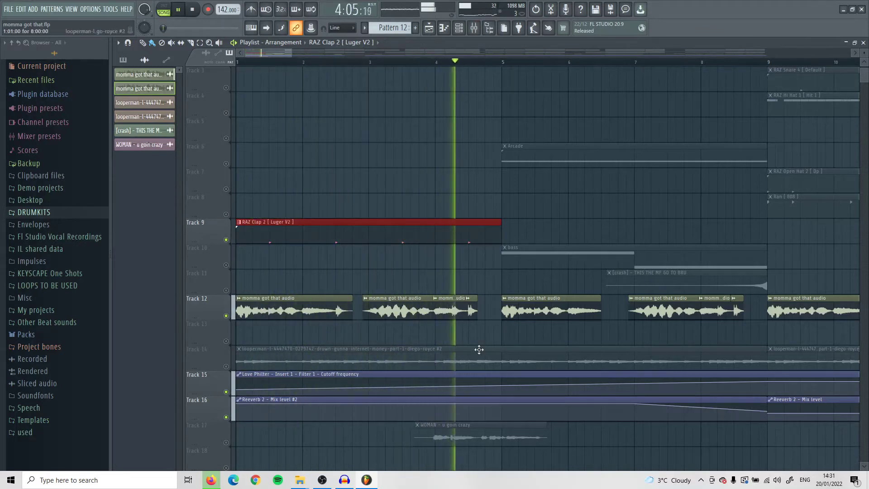
key(space)
scroll(448, 318, down, 3)
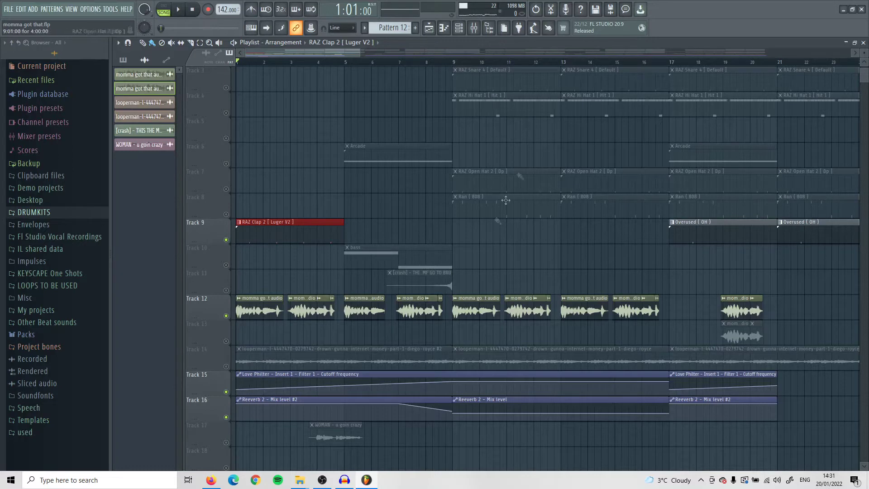
Open the mixer and examine the curves of both Fruity parametric EQ 2 effects on Insert 1.
key(F9)
click(170, 254)
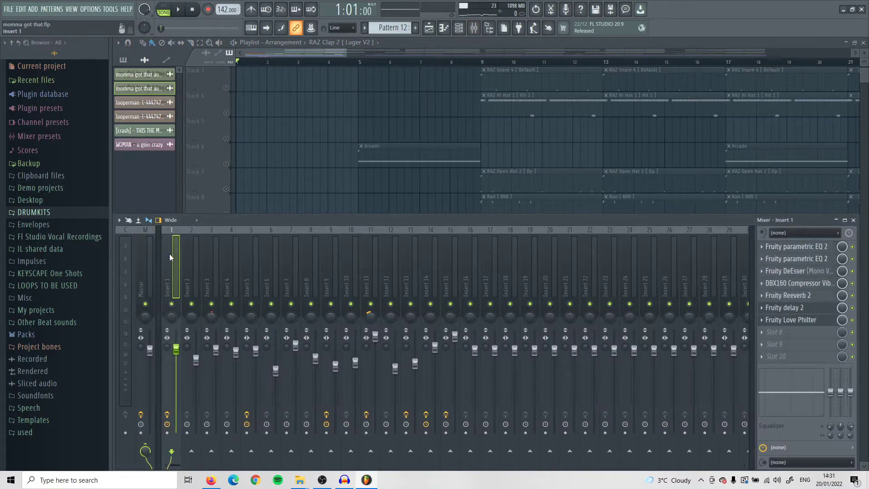
click(796, 247)
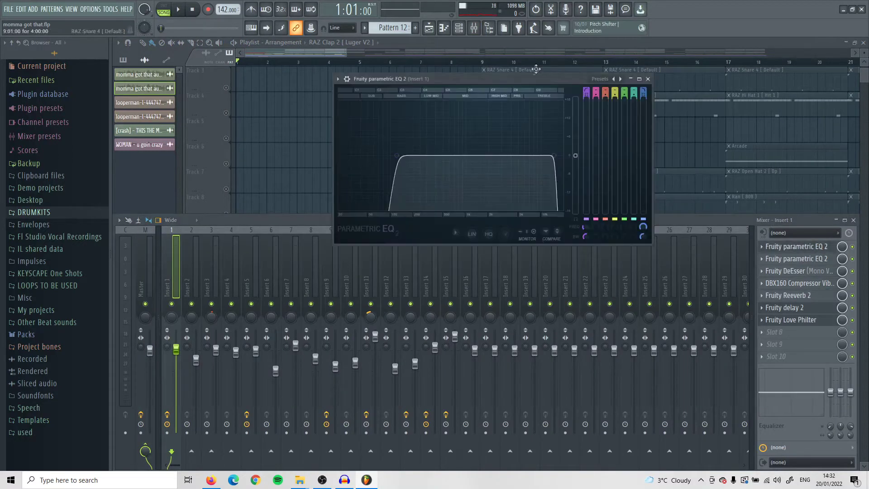
drag(529, 79, 529, 69)
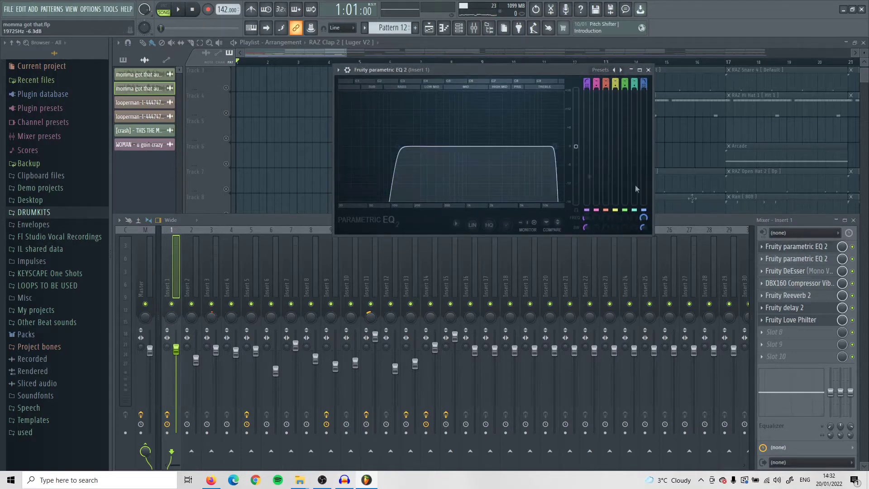
click(797, 259)
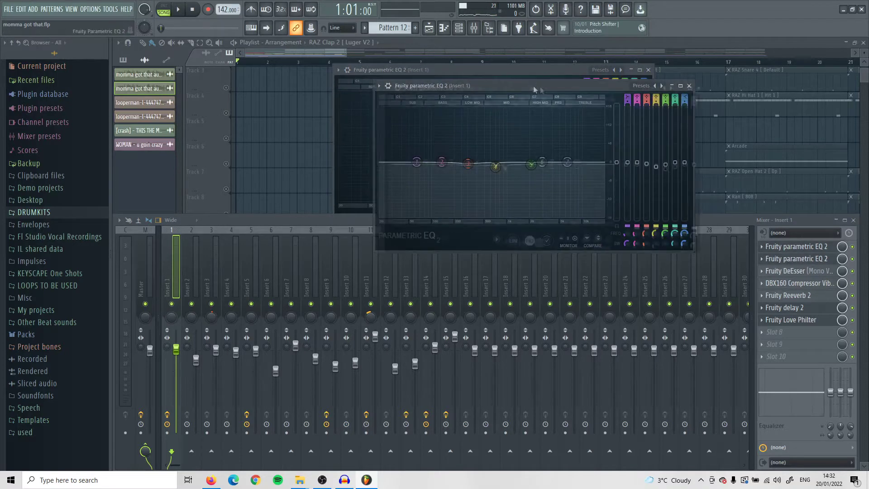
drag(534, 90, 576, 89)
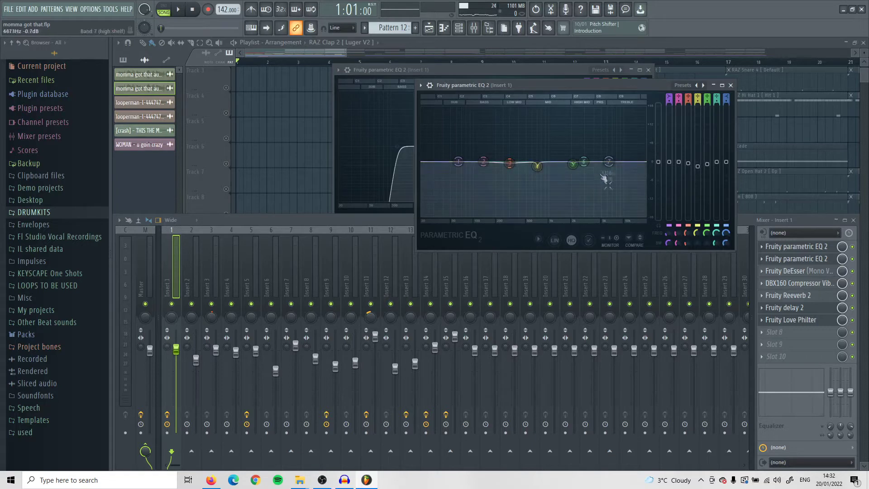
Examine the Fruity DeEsser, DBX160 Compressor and Fruity Reeverb 2 settings on Insert 1.
click(797, 271)
click(795, 283)
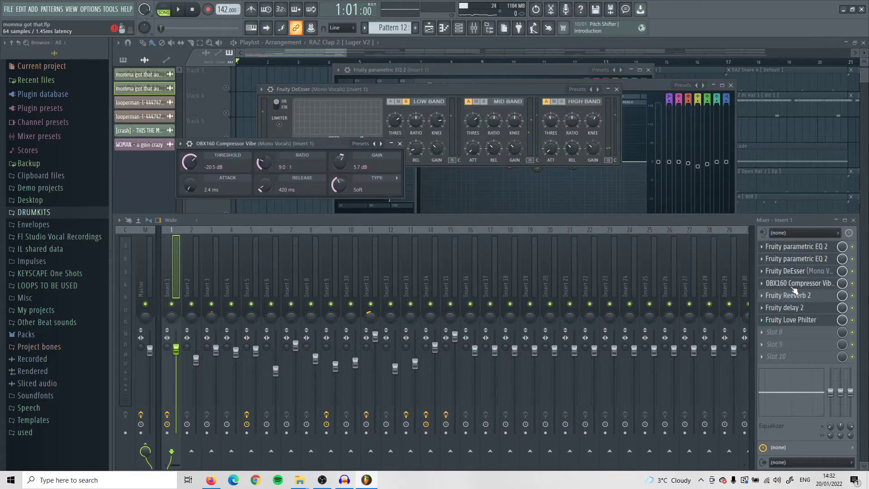
click(798, 296)
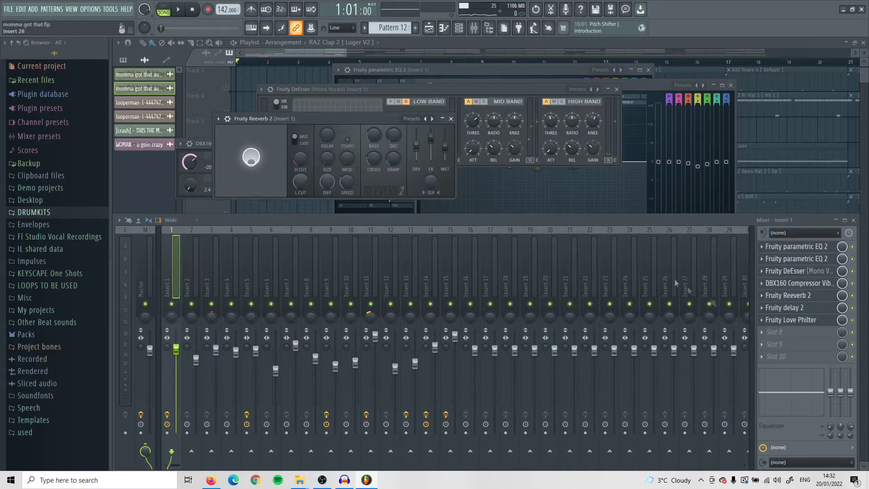
Examine Fruity delay 2 and Fruity Love Philter on Insert 1, plus the cutoff and reverb mix automation on Tracks 15 and 16.
click(829, 307)
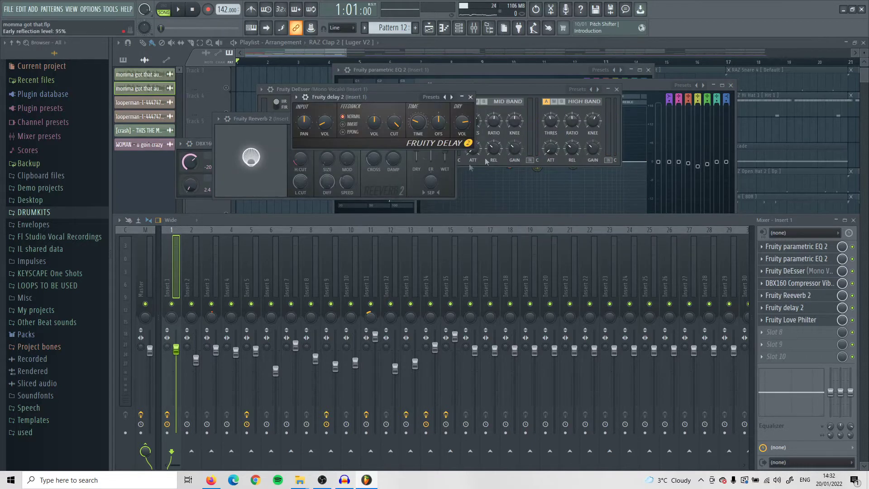
click(802, 320)
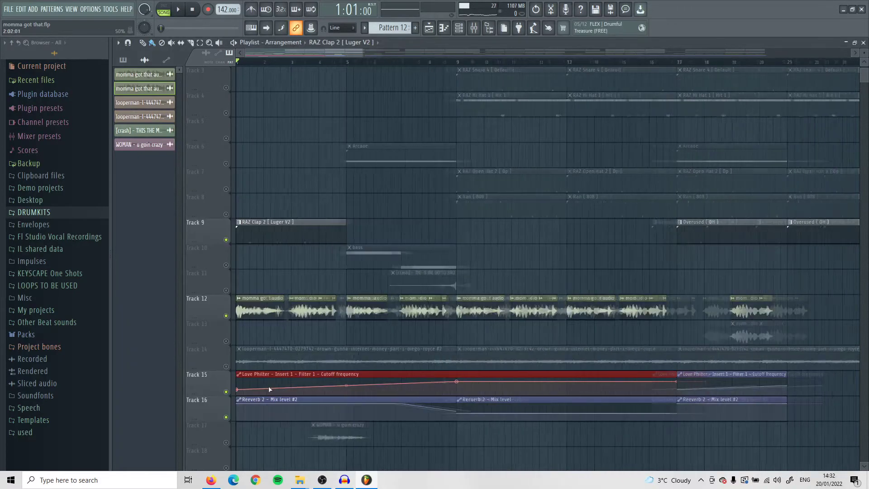
scroll(269, 389, down, 4)
drag(256, 388, 384, 381)
scroll(384, 382, down, 1)
scroll(385, 383, up, 5)
drag(275, 413, 512, 408)
scroll(498, 414, down, 3)
scroll(244, 390, up, 5)
scroll(272, 390, up, 1)
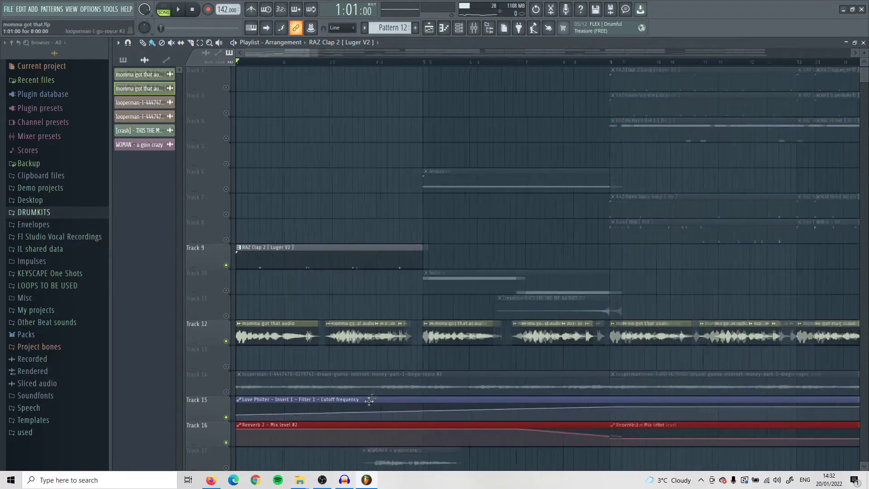
scroll(263, 382, down, 3)
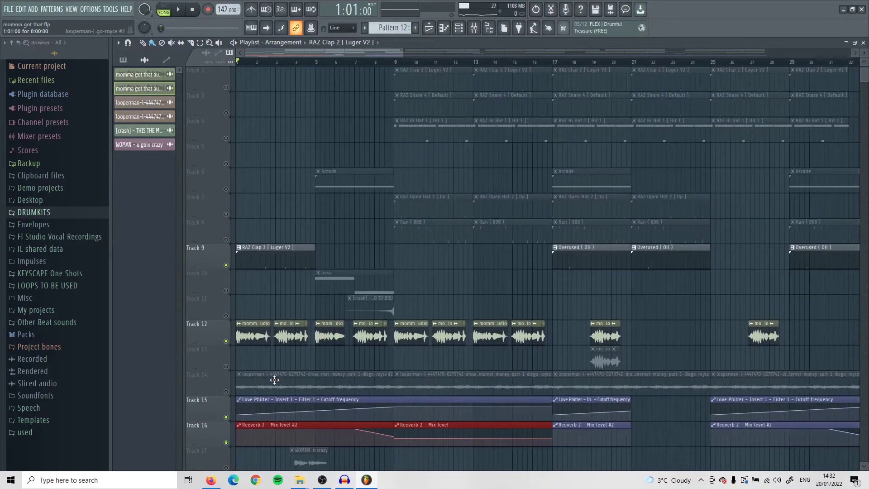
Unmute the looperman melody loop on Track 14 and inspect its audio clip settings.
scroll(274, 379, down, 2)
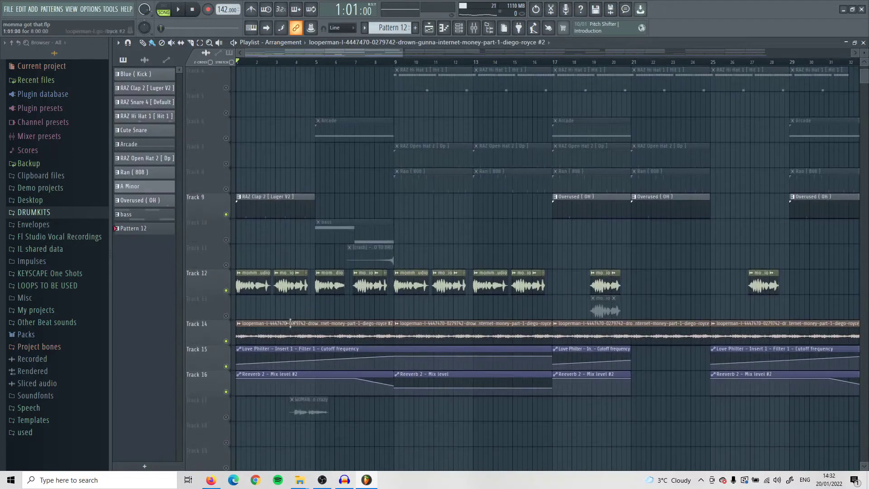
double_click(274, 335)
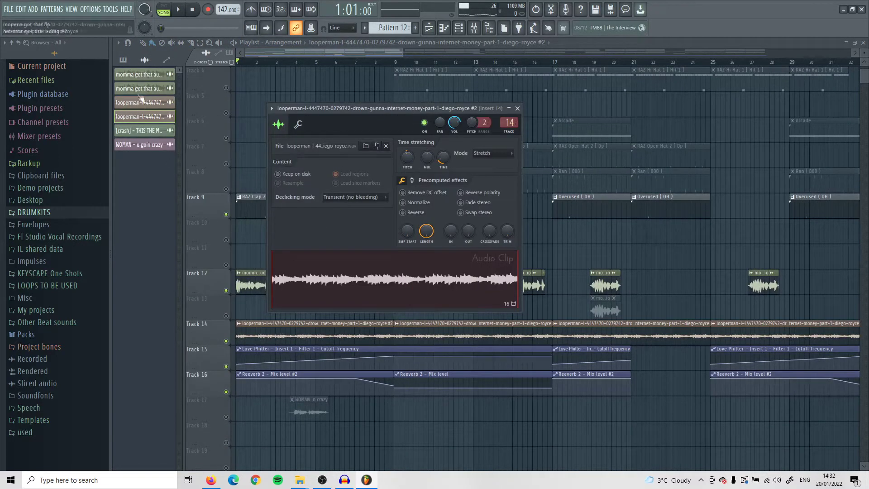
click(125, 61)
mouse_move(269, 355)
double_click(273, 330)
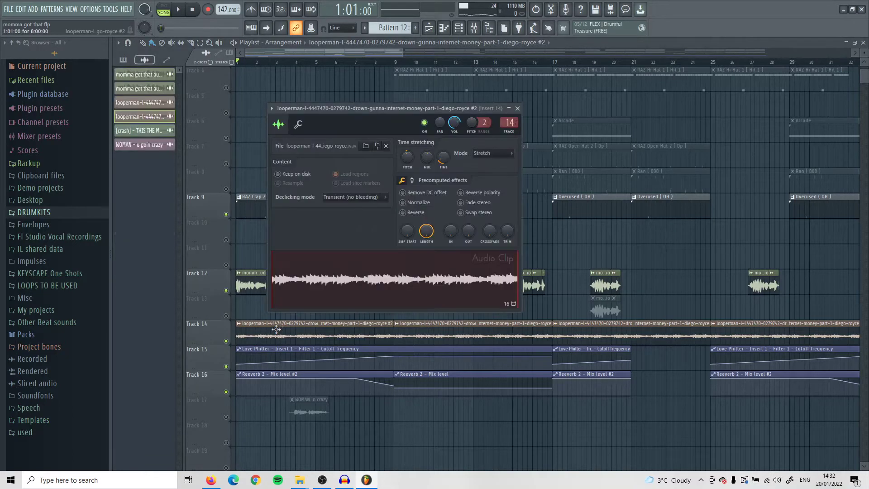
key(Escape)
scroll(191, 282, up, 2)
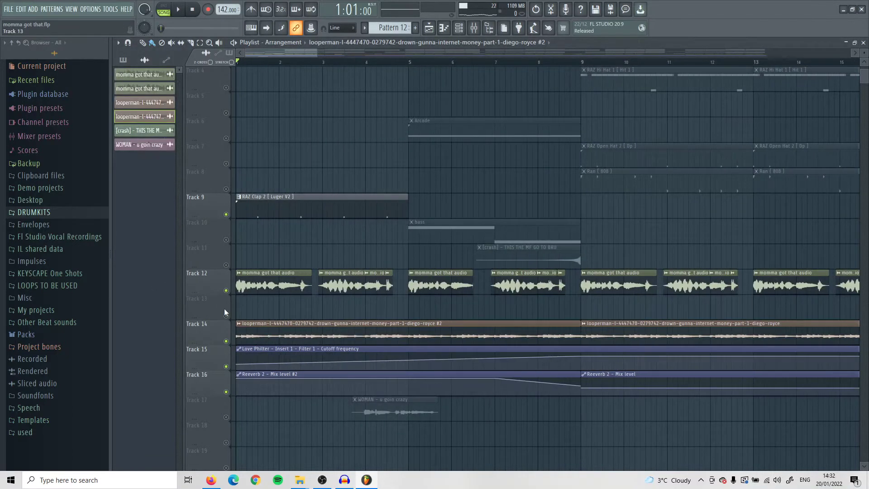
Play the chopped vocals together with the melody loop from bar 9.
key(space)
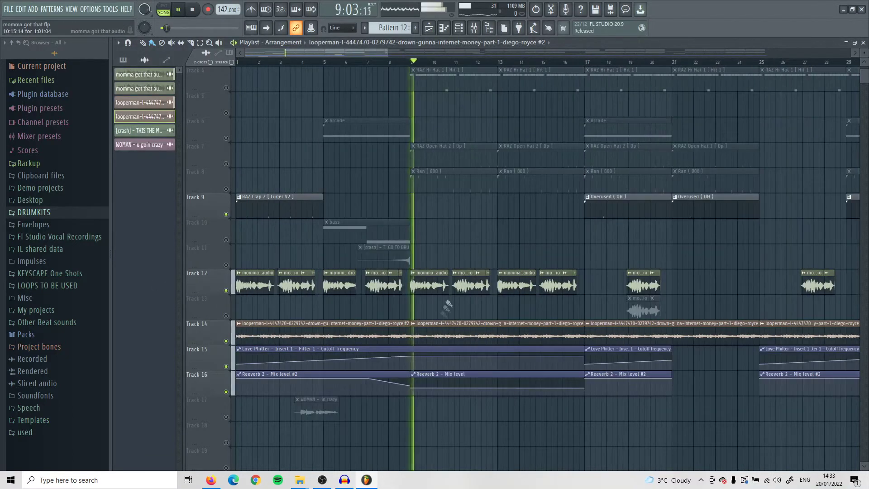
scroll(413, 329, up, 3)
scroll(452, 326, down, 3)
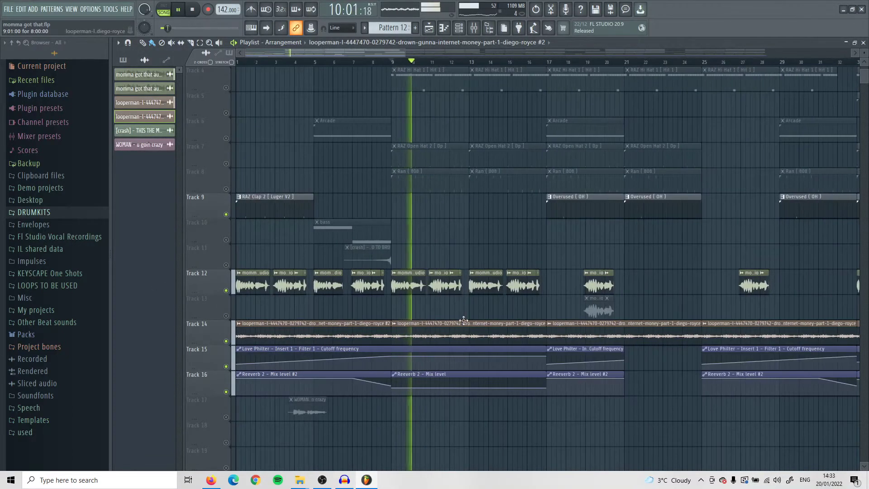
scroll(464, 320, up, 3)
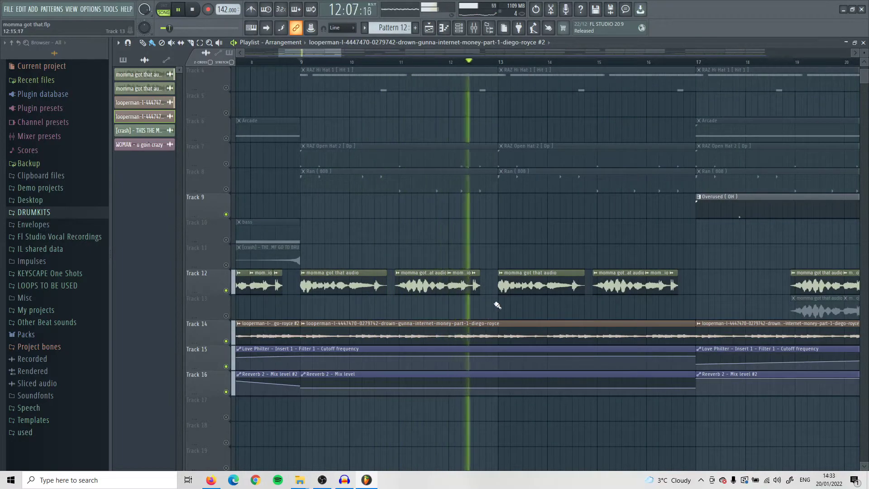
scroll(489, 310, up, 2)
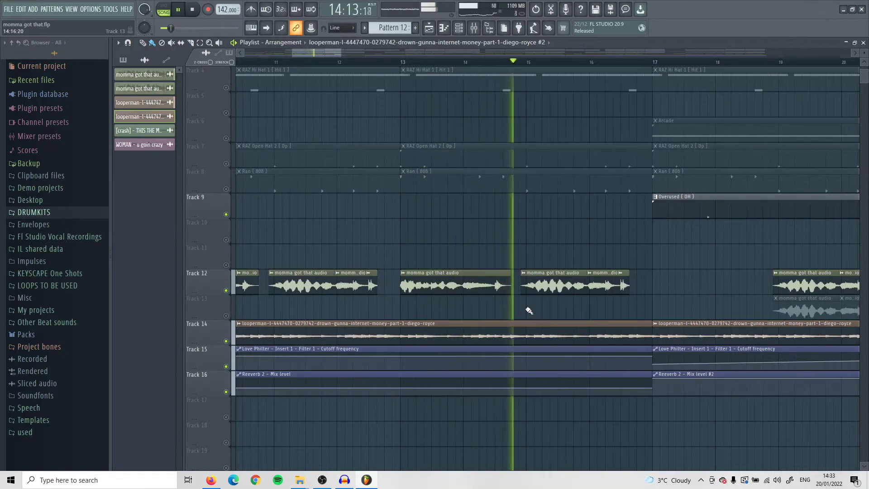
scroll(529, 310, down, 3)
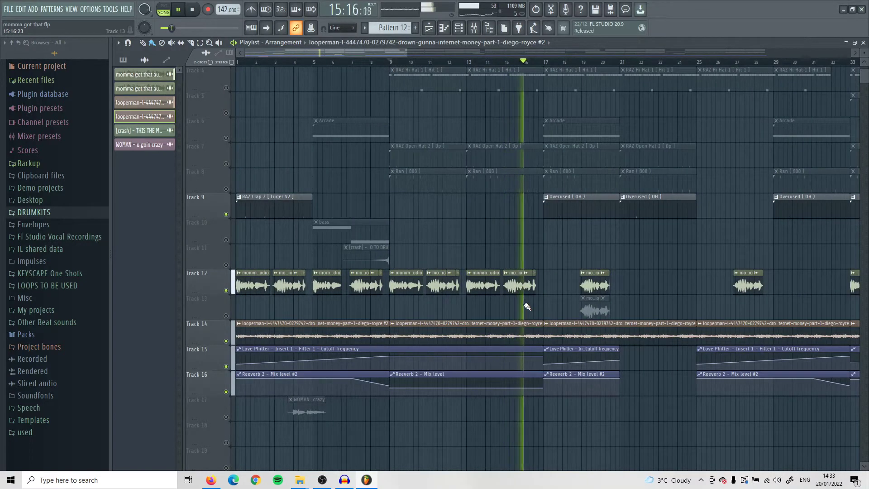
key(space)
Unmute the RAZ Clap 2 and RAZ Snare 4 clips on Tracks 2 and 3, check their patterns and play from bar 9.
scroll(498, 308, down, 3)
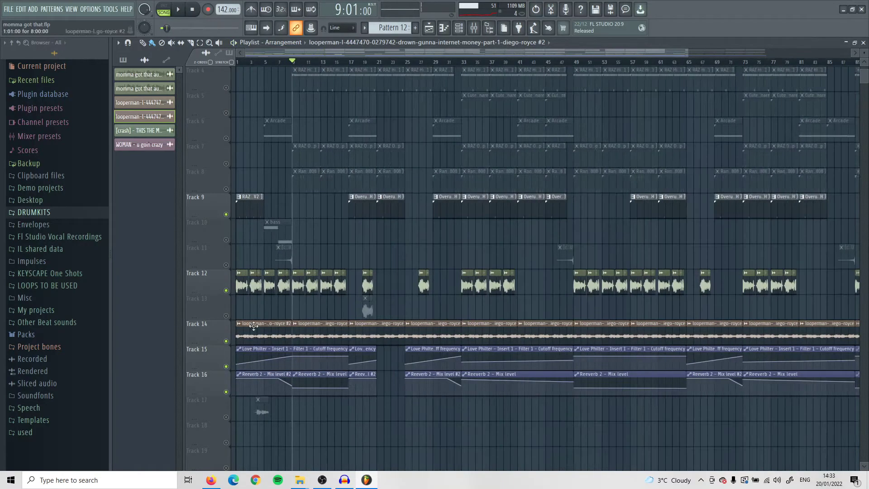
scroll(253, 326, up, 3)
scroll(183, 347, up, 4)
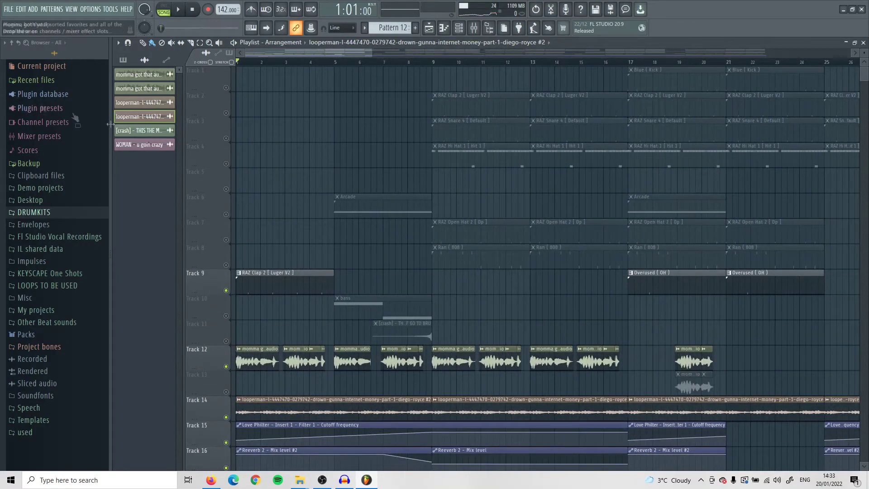
scroll(320, 225, down, 6)
scroll(312, 236, up, 6)
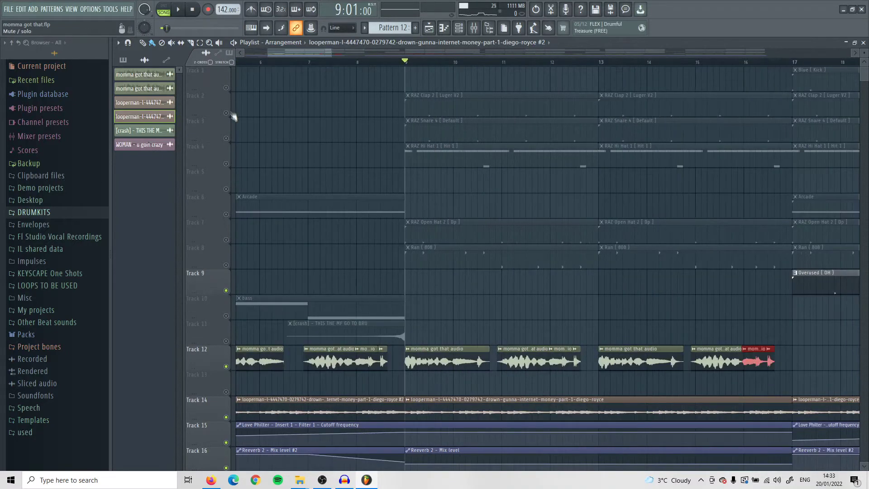
click(228, 113)
click(228, 139)
double_click(432, 106)
key(F5)
double_click(447, 132)
drag(613, 286, 11, 194)
key(Escape)
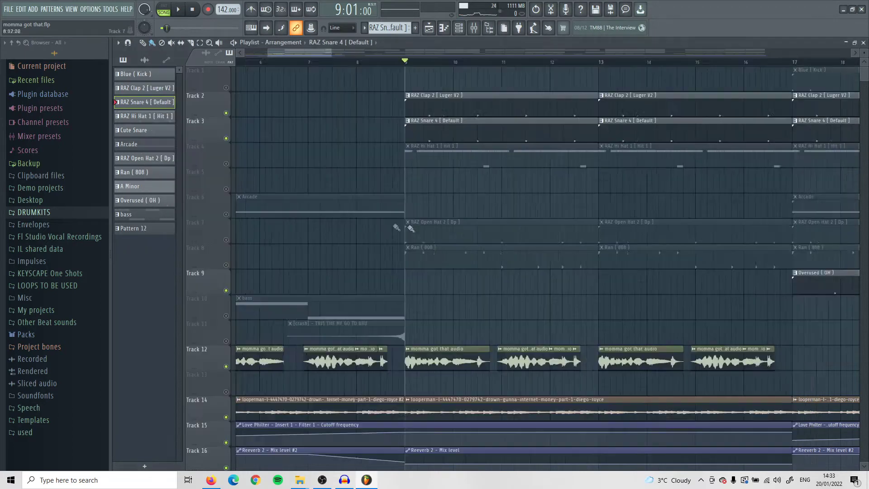
key(space)
Unmute the RAZ Hi Hat 1 clips on Track 4 and play from bar 9 with their notes open in the Piano roll.
scroll(483, 240, down, 2)
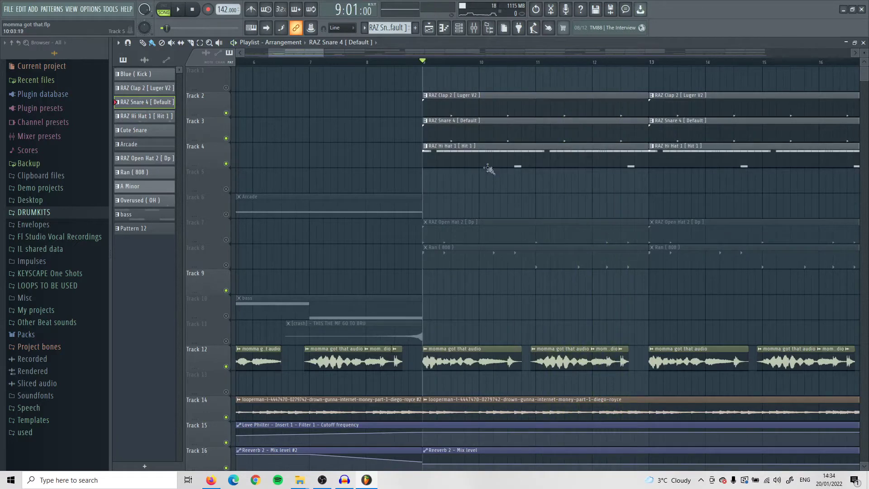
double_click(487, 163)
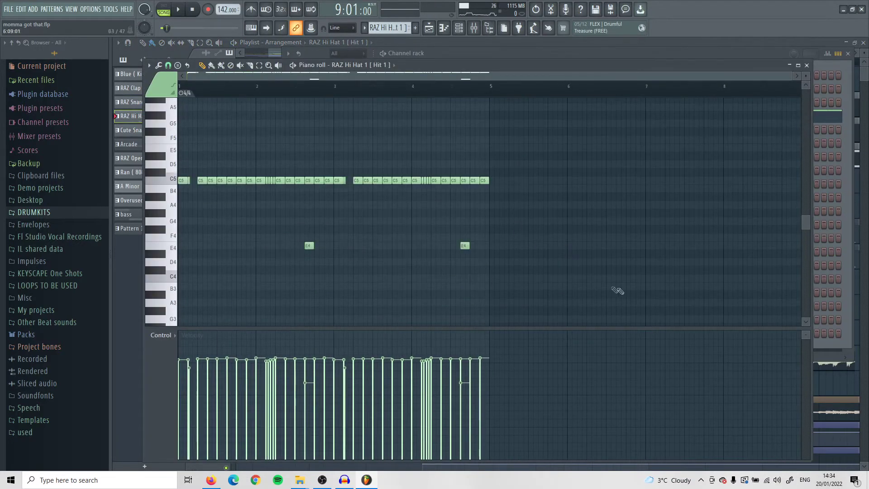
scroll(196, 216, up, 3)
scroll(405, 268, down, 2)
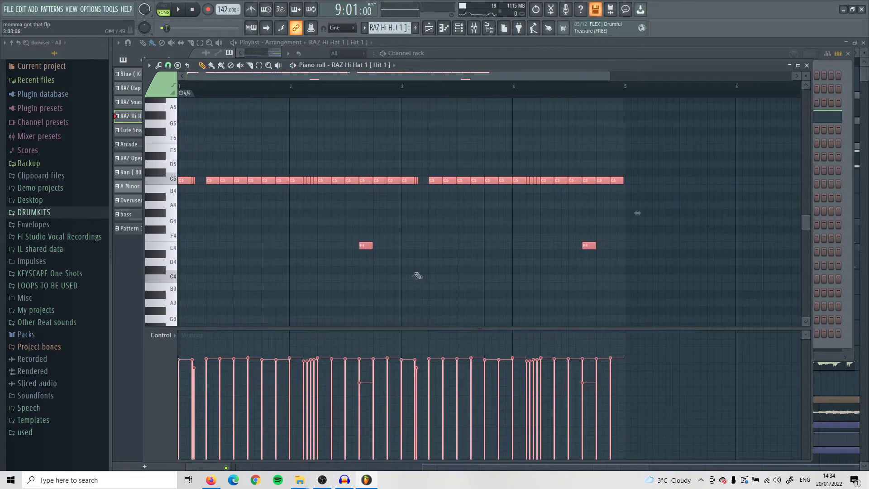
scroll(390, 279, down, 1)
key(space)
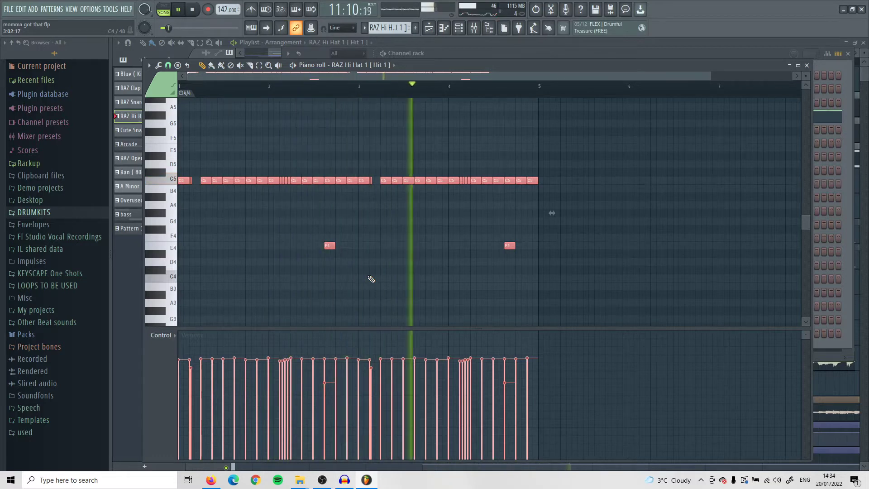
click(121, 268)
key(space)
Unmute the Ran (808) clips on Track 8 and play from bar 9 with their notes open in the Piano roll.
click(226, 265)
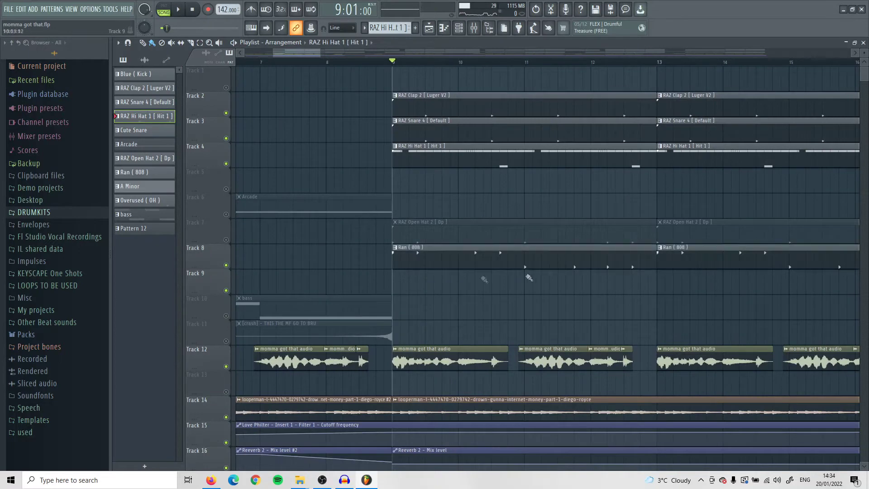
double_click(485, 258)
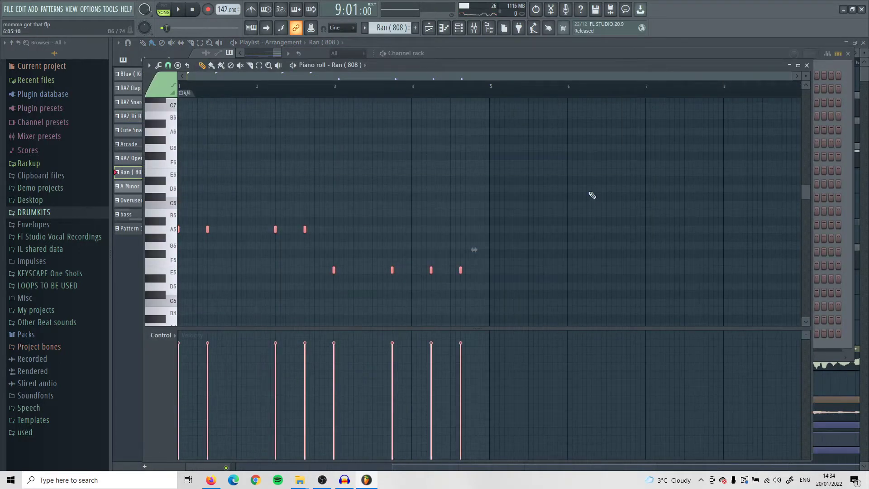
key(space)
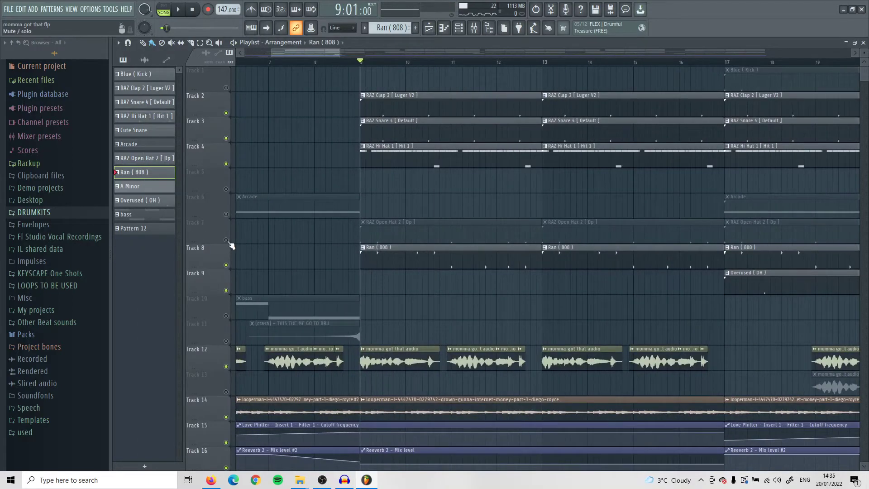
Unmute the RAZ Open Hat 2 clips on Track 7 and examine their notes in the Piano roll.
double_click(401, 239)
scroll(477, 289, down, 3)
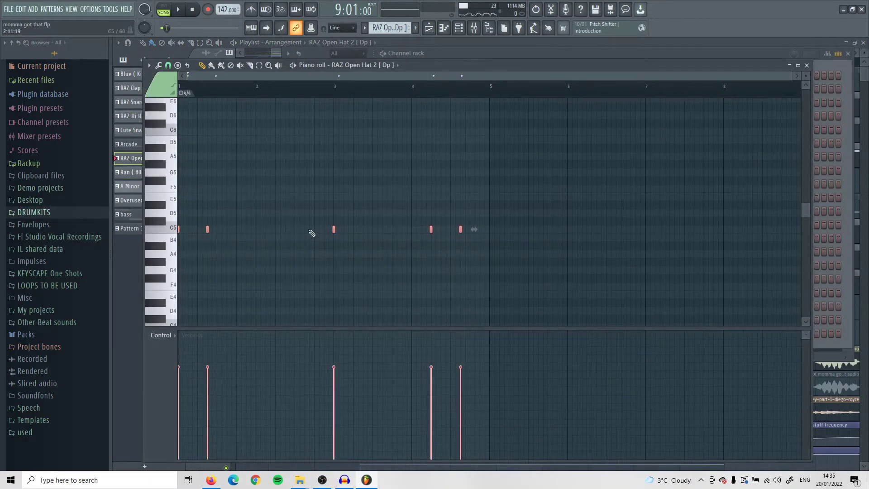
scroll(313, 239, up, 3)
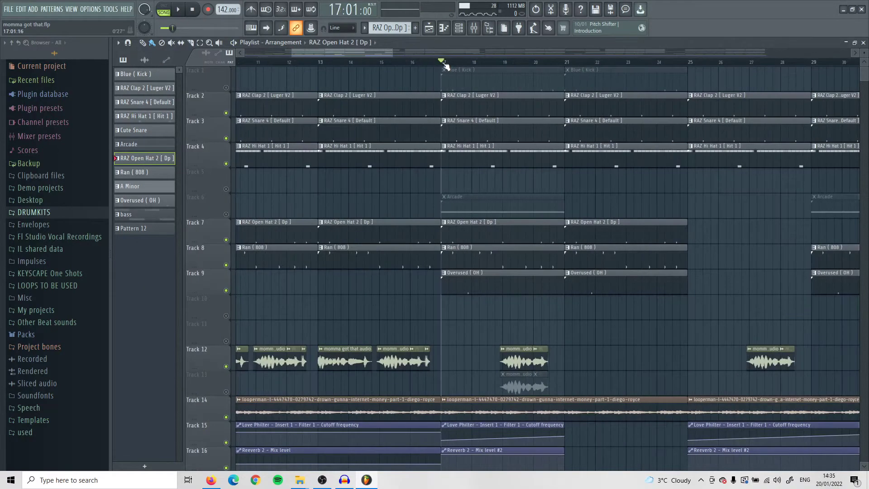
Unmute the Blue kick on Track 1 and Cute Snare on Track 5, check their patterns and play from bar 33.
double_click(498, 81)
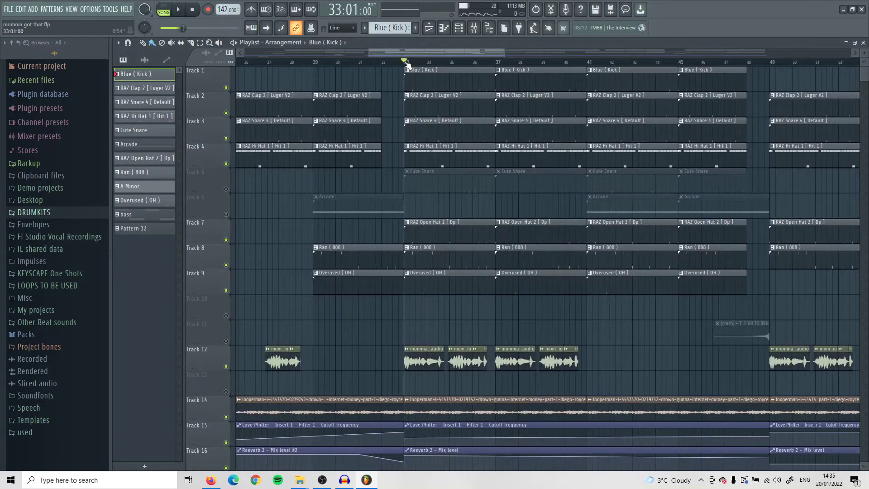
click(226, 189)
double_click(488, 171)
key(space)
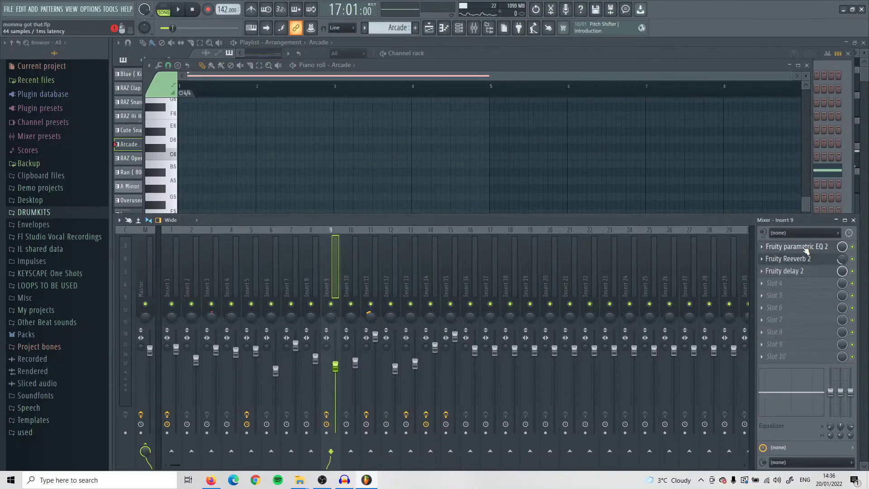
Examine the Fruity parametric EQ 2, Fruity Reeverb 2 and Fruity delay 2 effects on the Arcade sound's Insert 9.
click(801, 247)
click(805, 248)
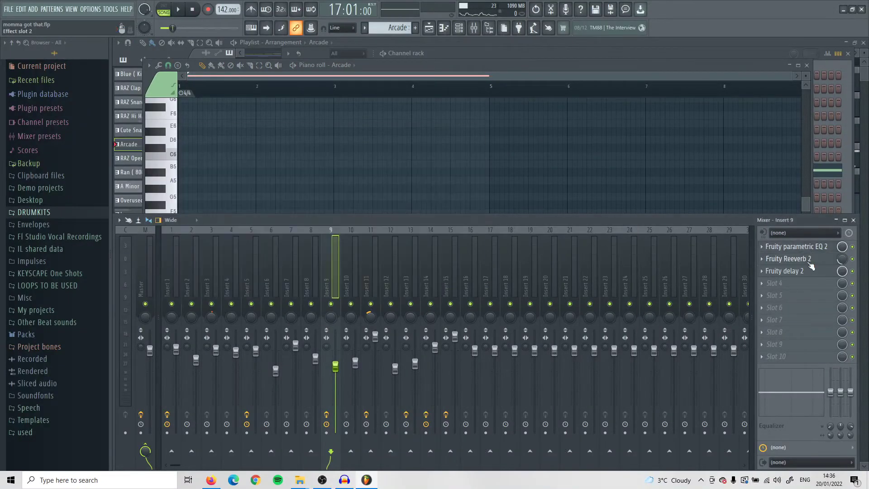
click(811, 262)
click(802, 271)
click(803, 272)
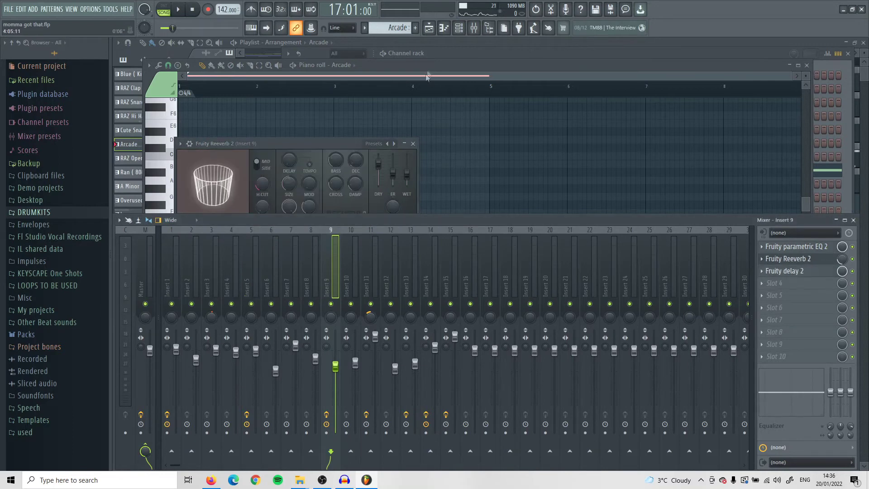
click(433, 85)
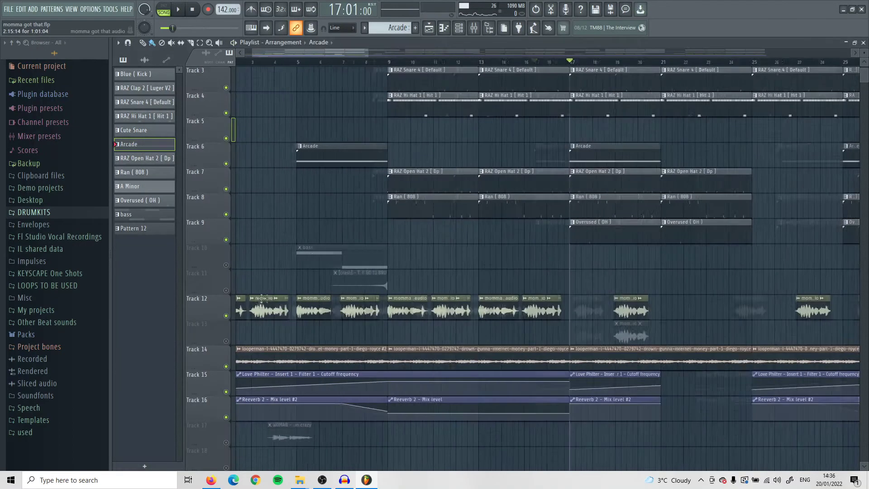
Open the bass pattern from Track 10 in the Piano roll and play it from bar 5.
scroll(332, 80, up, 1)
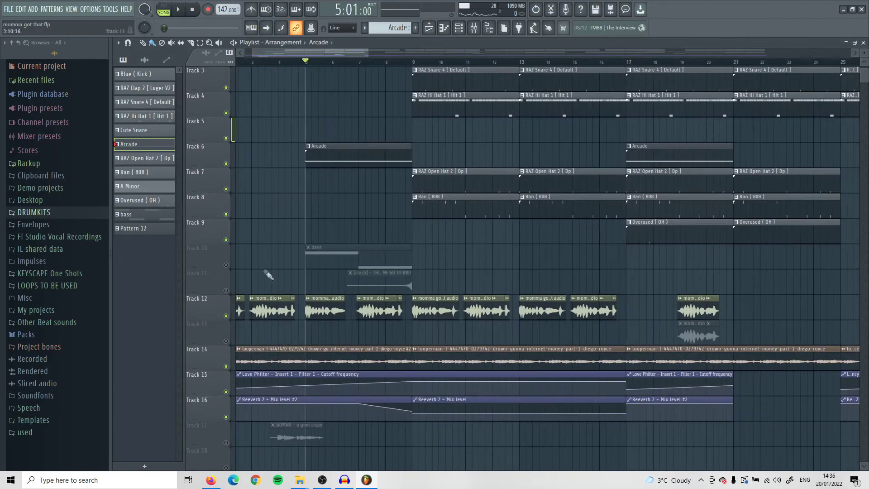
double_click(342, 259)
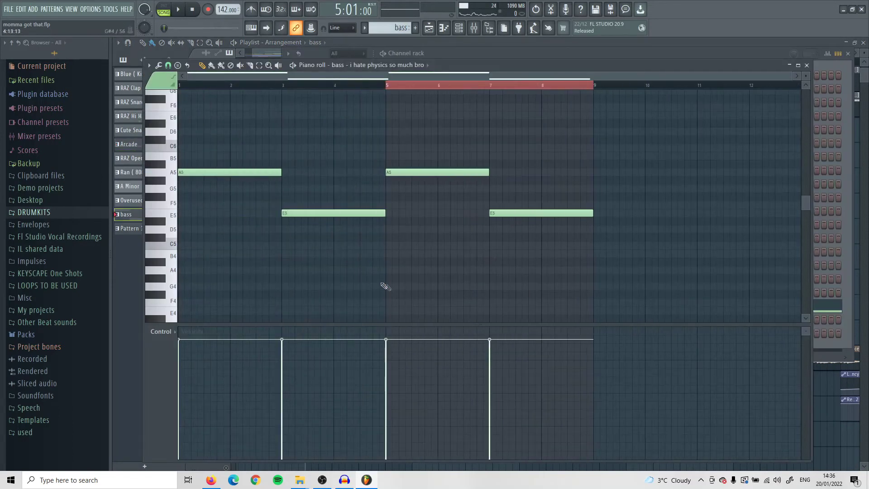
scroll(418, 300, up, 2)
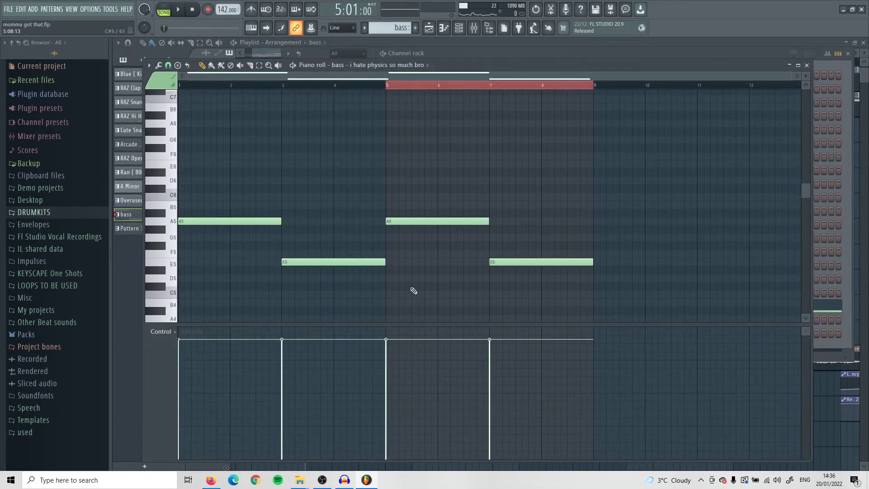
key(space)
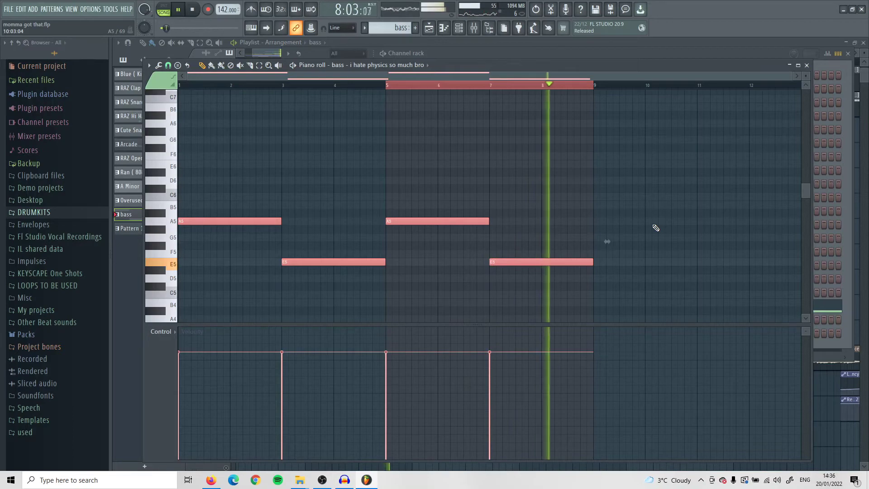
Unmute the reversed crash clips on Track 11, check the sample's channel settings and play the transition from bar 5.
key(space)
key(F5)
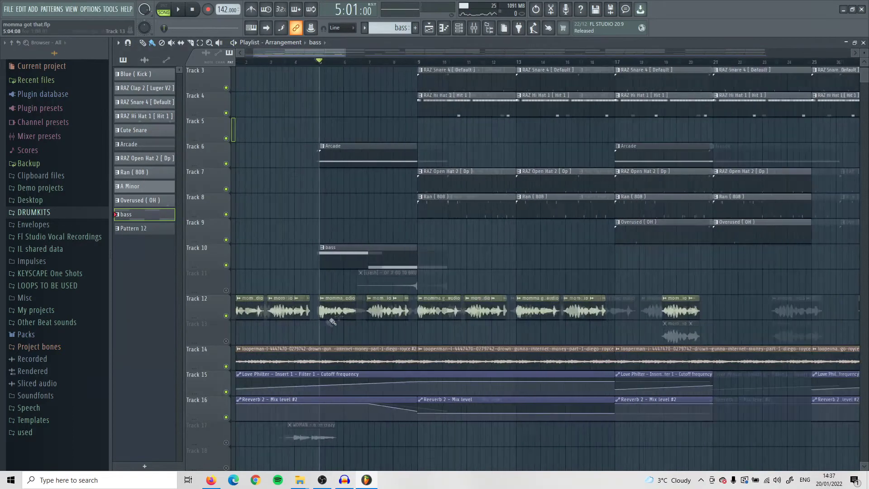
double_click(430, 288)
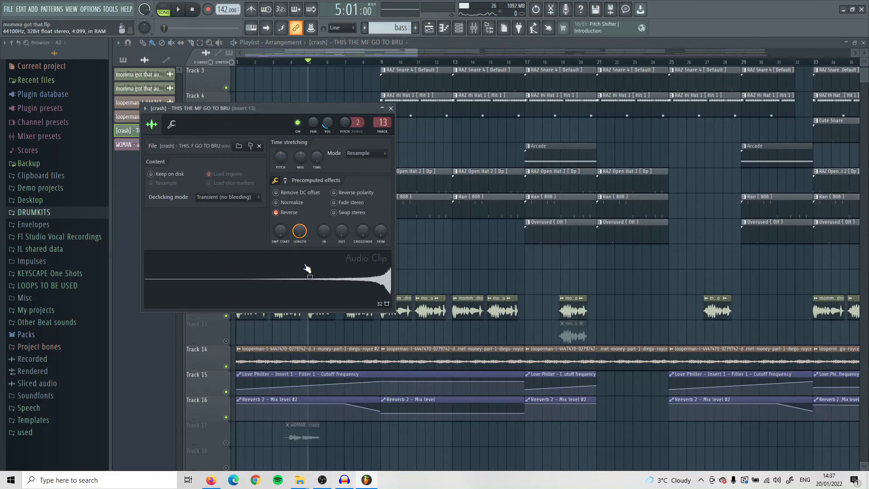
click(390, 109)
scroll(351, 134, up, 4)
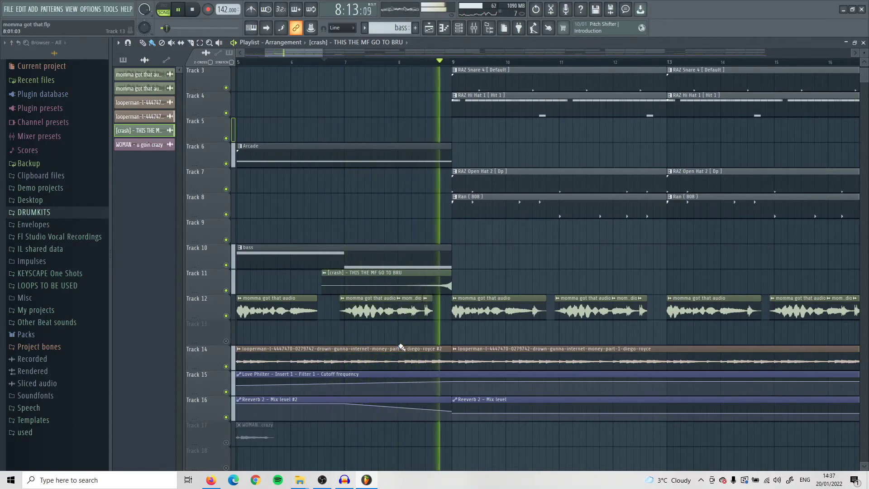
scroll(398, 348, down, 5)
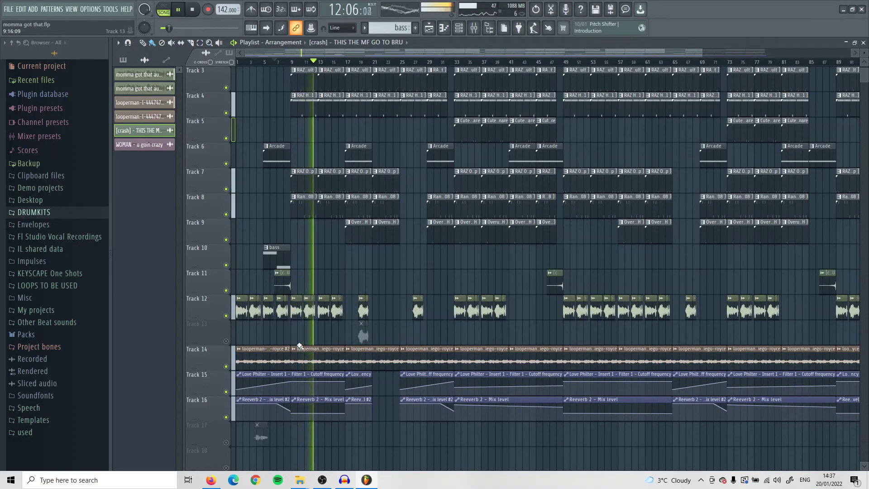
key(space)
Select the Love Philter cutoff and Reeverb 2 mix level automation clips on Tracks 15 and 16 and examine their curves.
scroll(378, 334, down, 2)
scroll(377, 335, down, 4)
scroll(357, 349, up, 3)
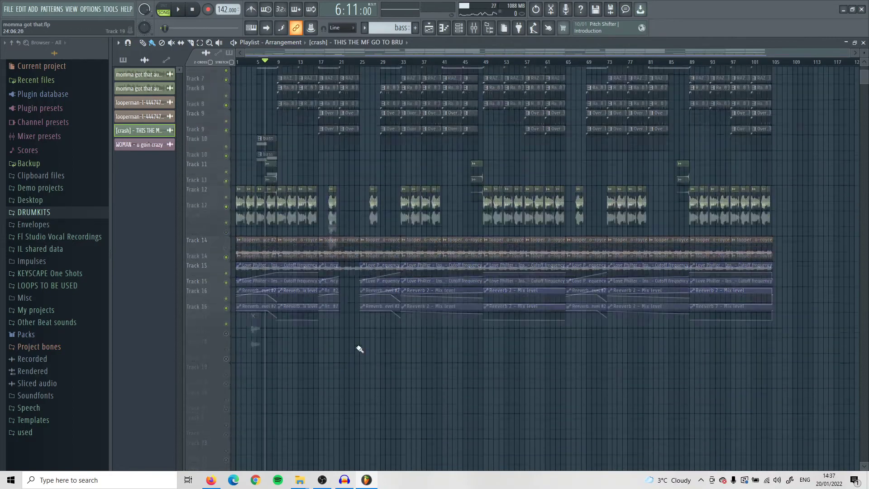
drag(768, 408, 222, 362)
scroll(197, 384, up, 4)
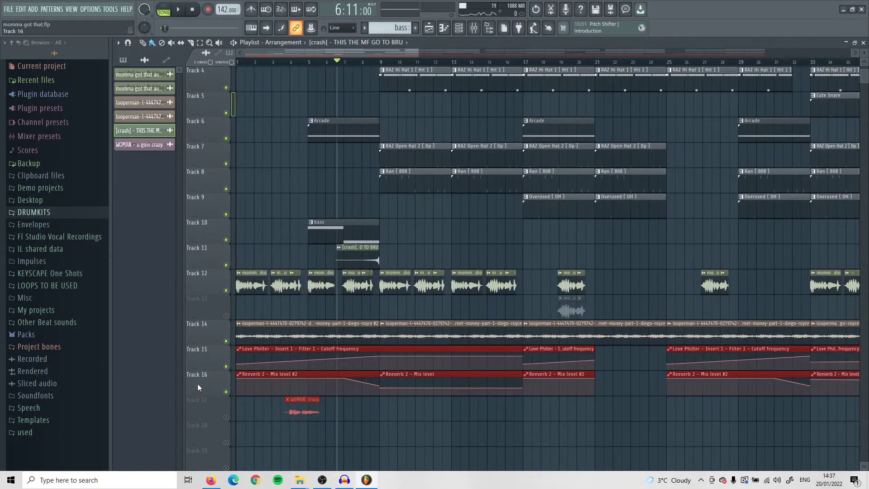
scroll(329, 380, down, 4)
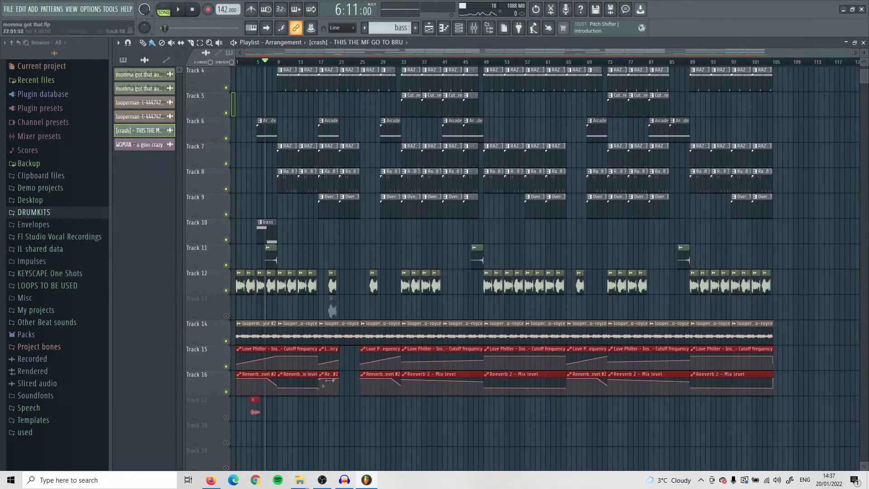
drag(800, 401, 156, 365)
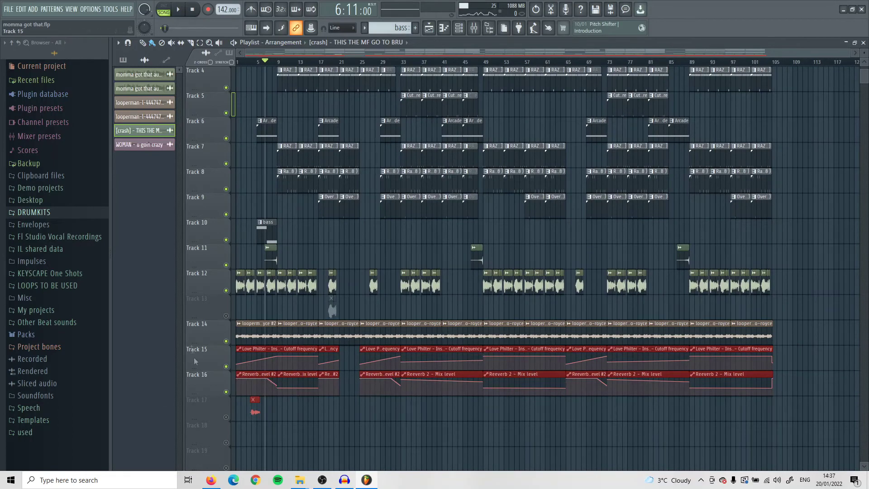
scroll(202, 365, up, 4)
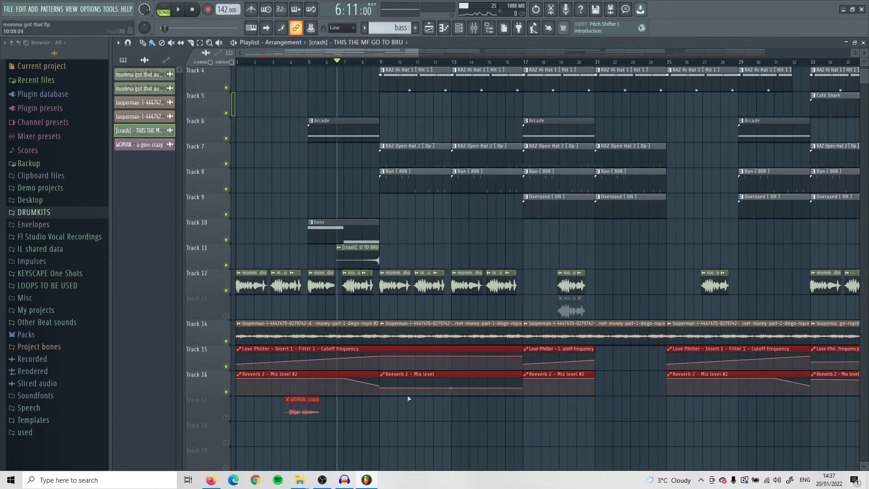
Select the run of vocal clips on Track 12 from bar 5 onward to examine them against the automation.
scroll(389, 403, down, 2)
drag(290, 296, 645, 296)
scroll(267, 88, up, 3)
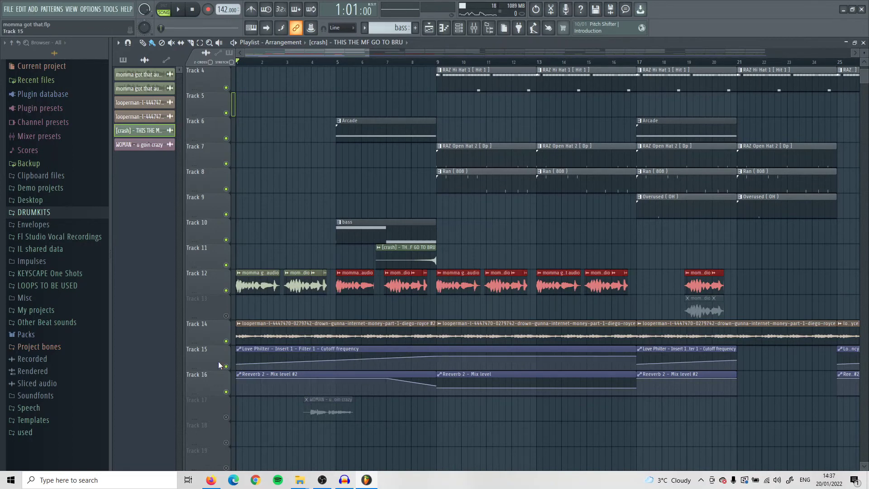
Open Insert 1's effects chain in the mixer and bring up the automation options for the Fruity Love Philter's mix level.
click(476, 30)
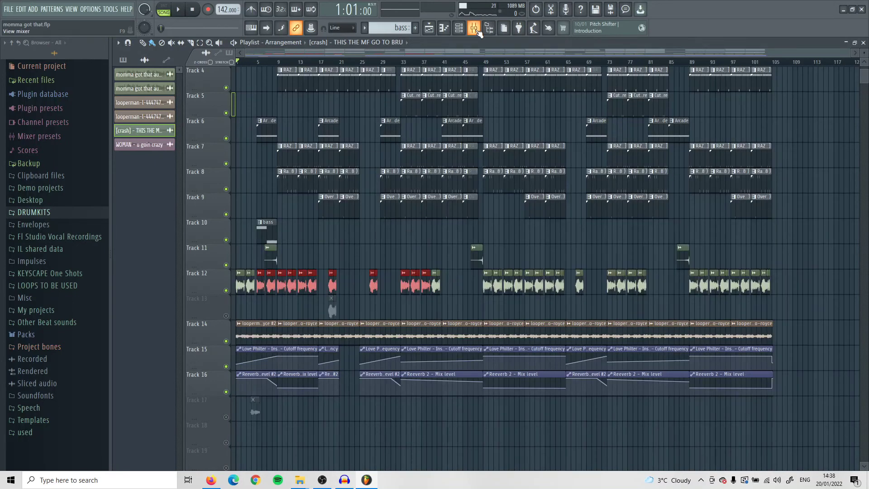
click(475, 29)
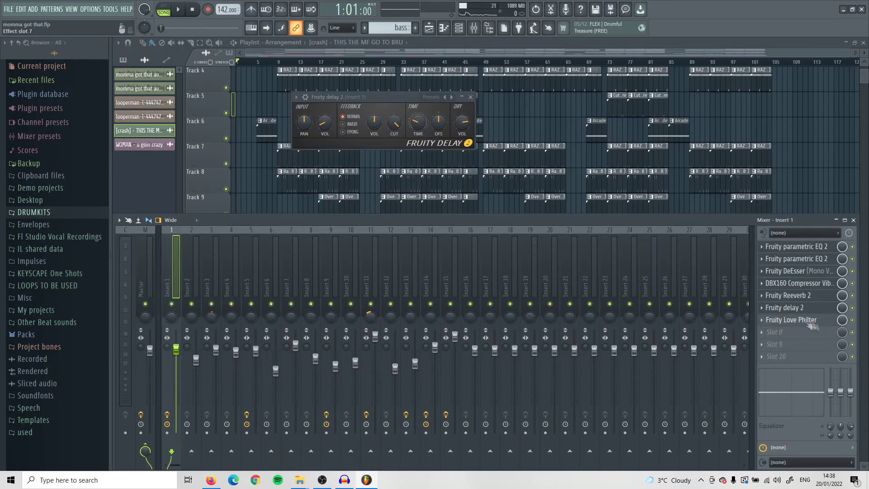
right_click(843, 322)
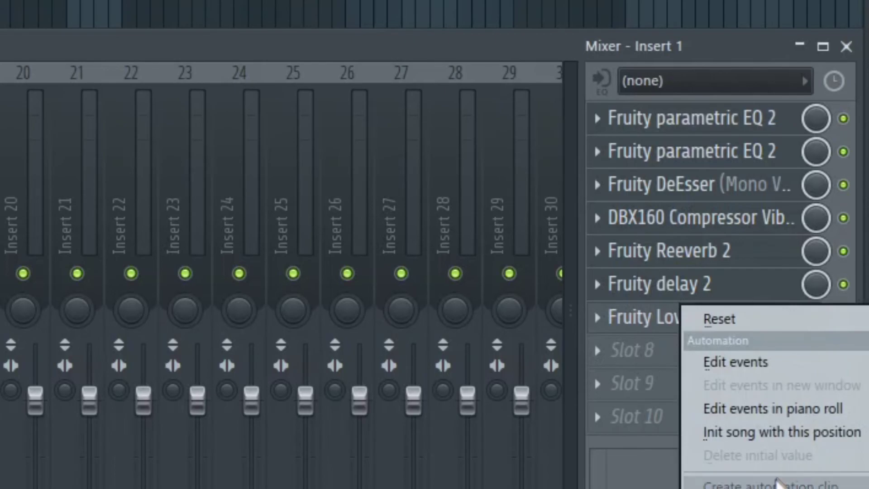